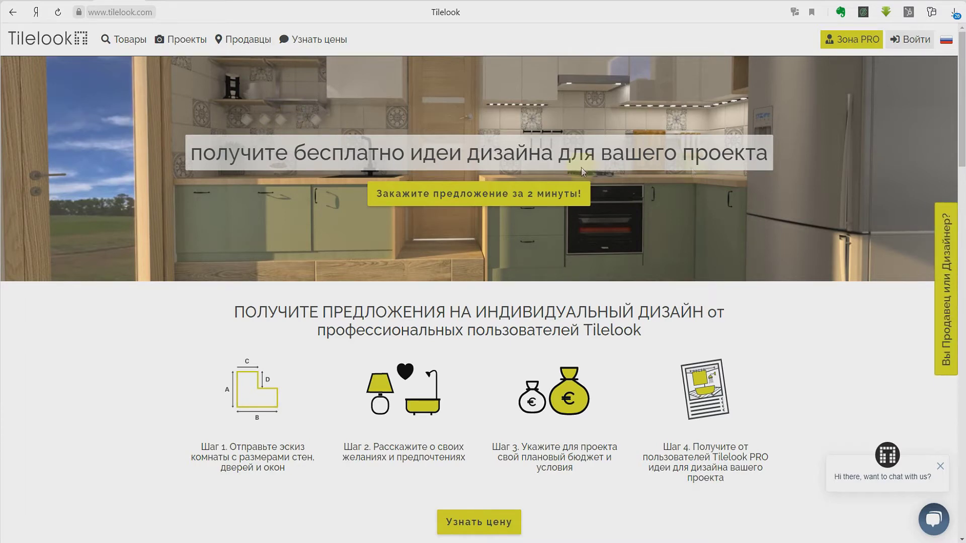
Step: Sign in with the prefilled account credentials and open the account settings (Настройки)
{"action": "left_click", "coordinate": [911, 40]}
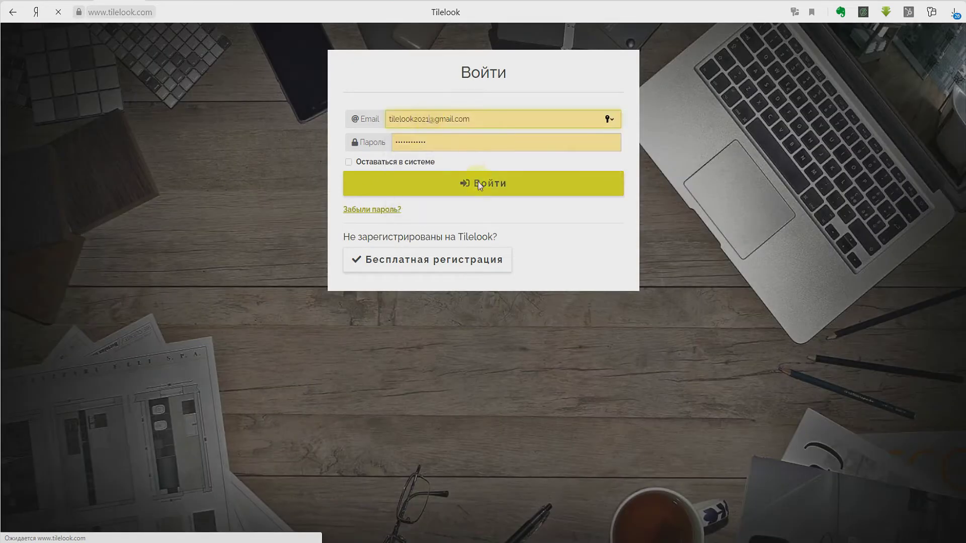
{"action": "left_click", "coordinate": [478, 182]}
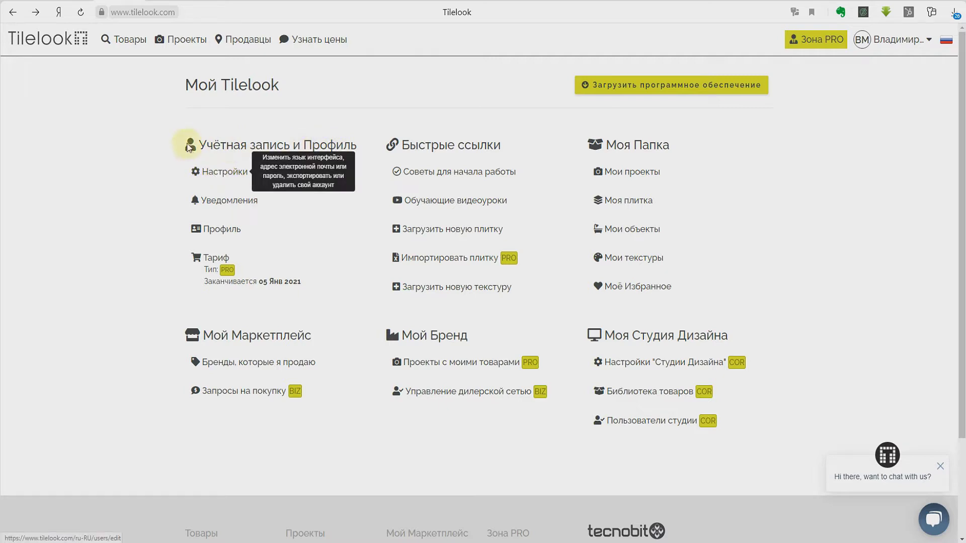
{"action": "left_click", "coordinate": [208, 171]}
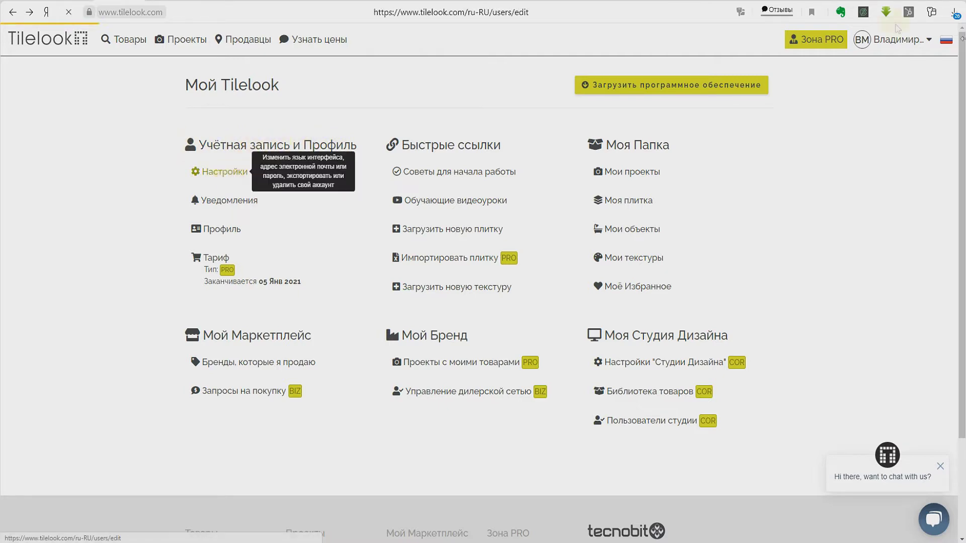
Step: Examine the account settings: available interface languages, e-mail and password fields, data export and account deletion
{"action": "left_click", "coordinate": [542, 196]}
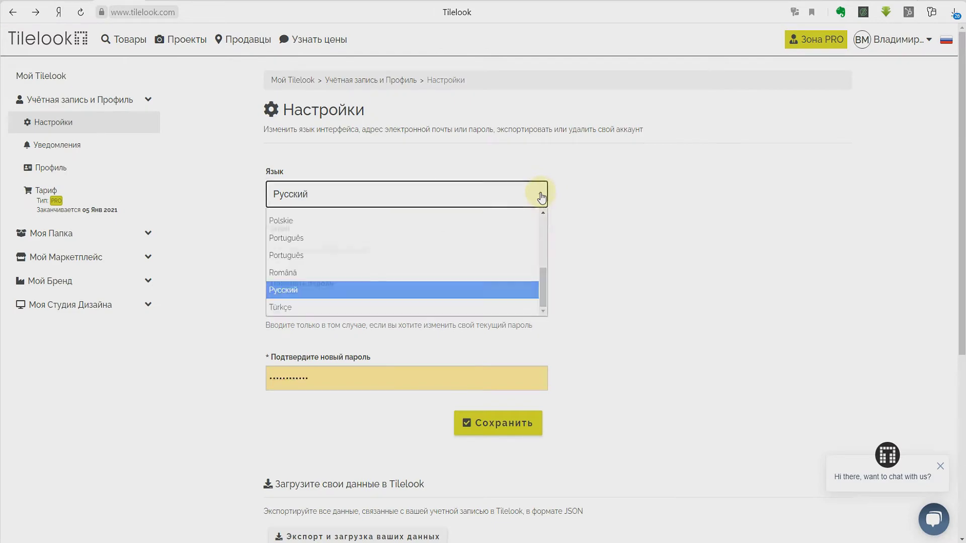
{"action": "left_click", "coordinate": [540, 194]}
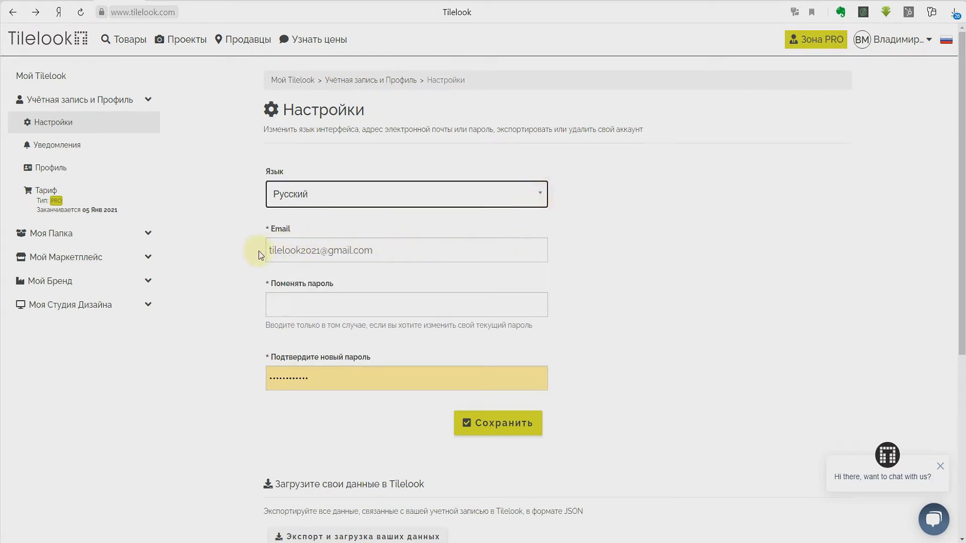
{"action": "scroll", "coordinate": [284, 391], "scroll_direction": "down", "scroll_amount": 2}
{"action": "scroll", "coordinate": [311, 326], "scroll_direction": "down", "scroll_amount": 2}
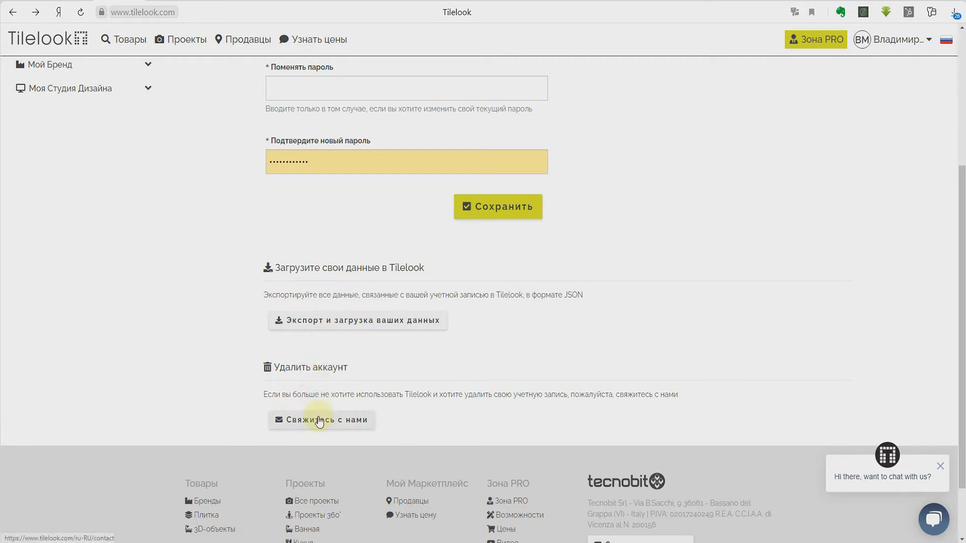
{"action": "scroll", "coordinate": [319, 420], "scroll_direction": "up", "scroll_amount": 3}
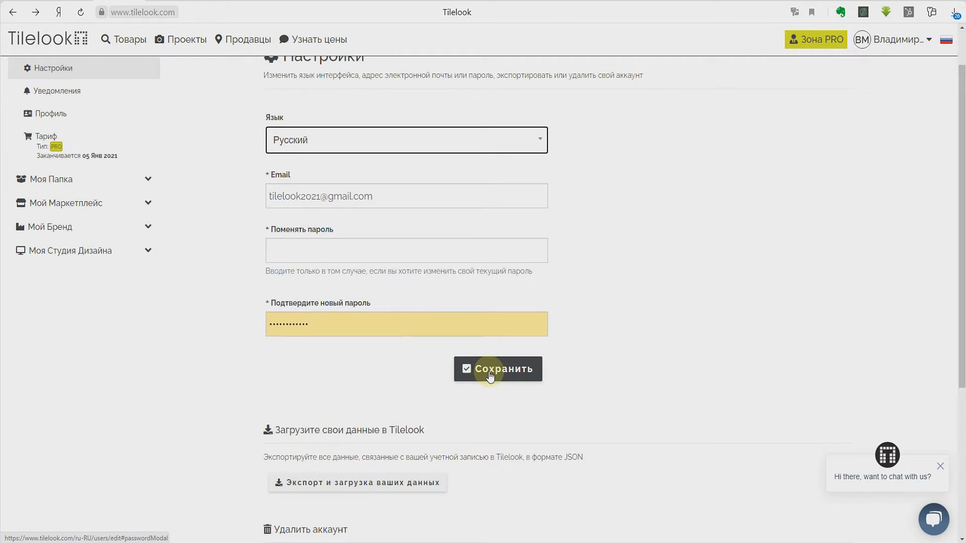
{"action": "scroll", "coordinate": [490, 376], "scroll_direction": "up", "scroll_amount": 1}
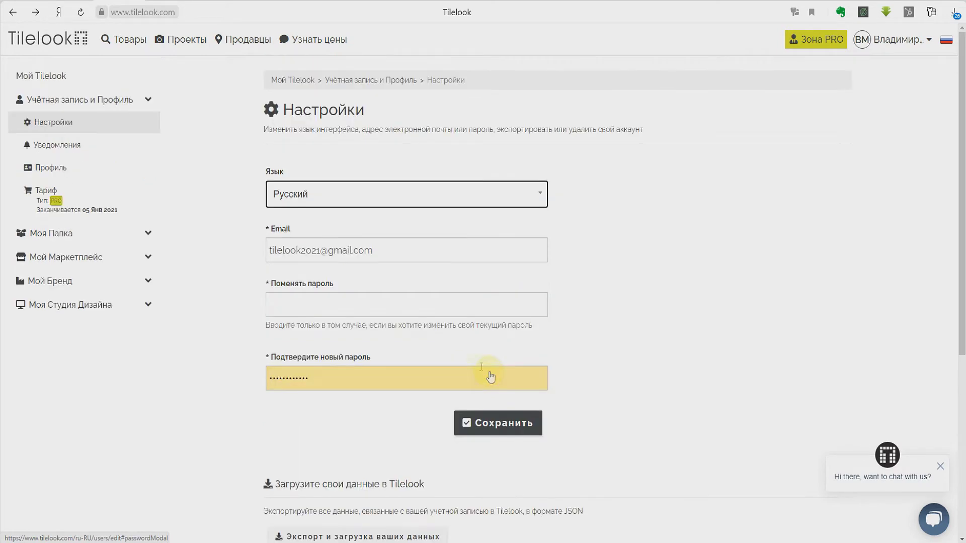
Step: Open Уведомления and inspect the Учётная запись и Профиль group, toggling all its notifications off and back on
{"action": "left_click", "coordinate": [57, 146]}
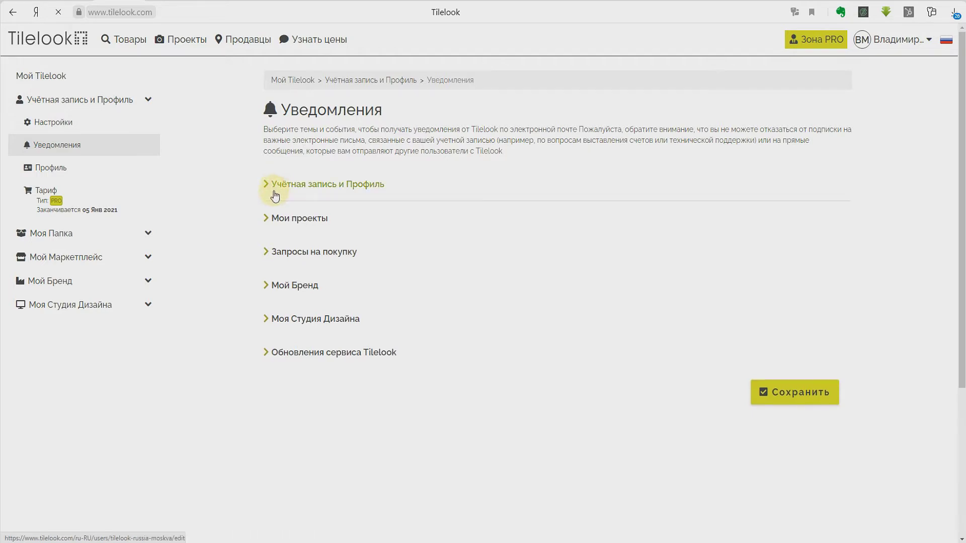
{"action": "left_click", "coordinate": [274, 187]}
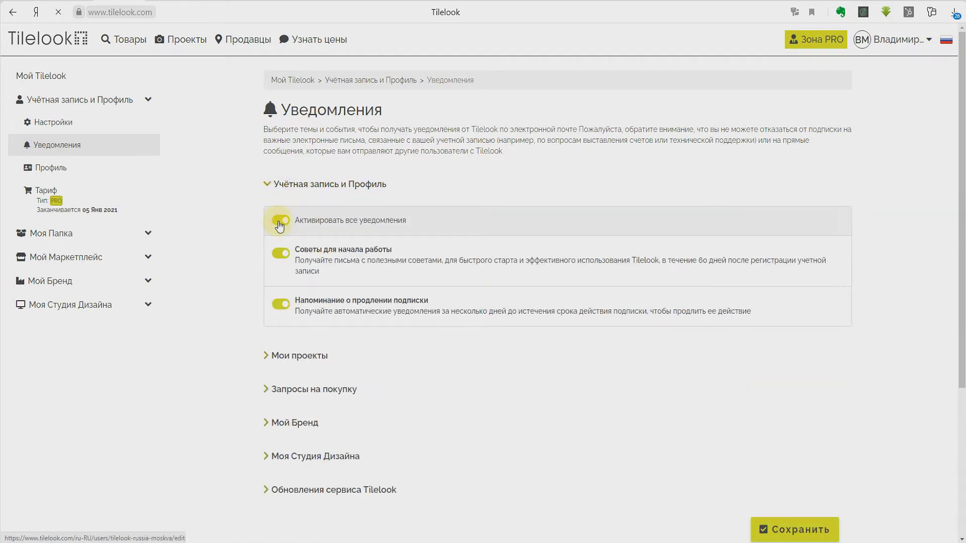
{"action": "left_click", "coordinate": [280, 221]}
{"action": "left_click", "coordinate": [281, 221]}
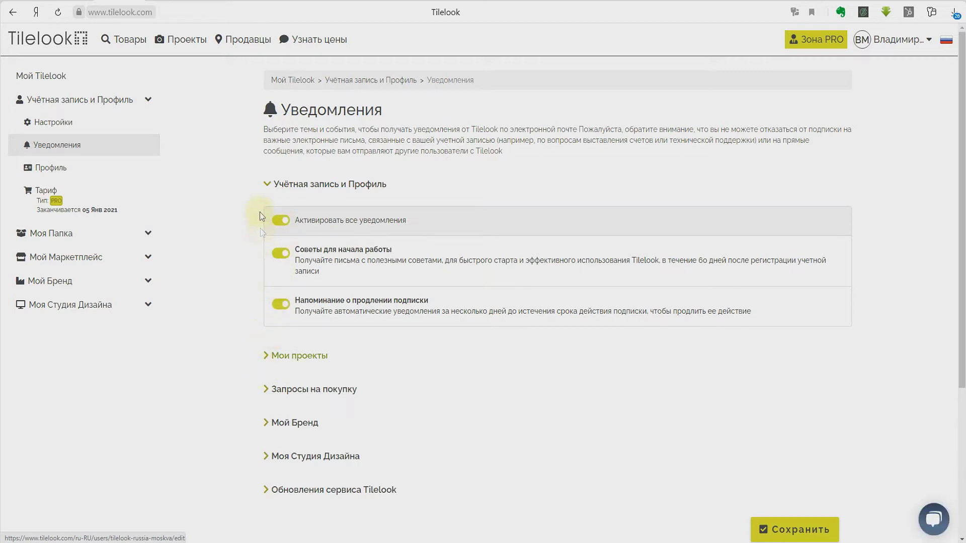
{"action": "left_click", "coordinate": [268, 185]}
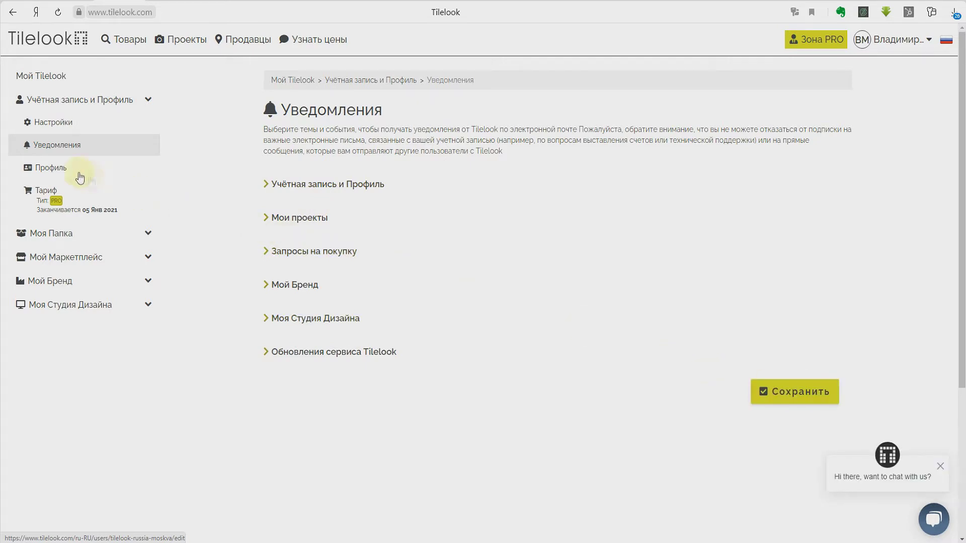
Step: Open the Профиль page and examine its personal, business and contact fields through to the view and save options
{"action": "left_click", "coordinate": [50, 169]}
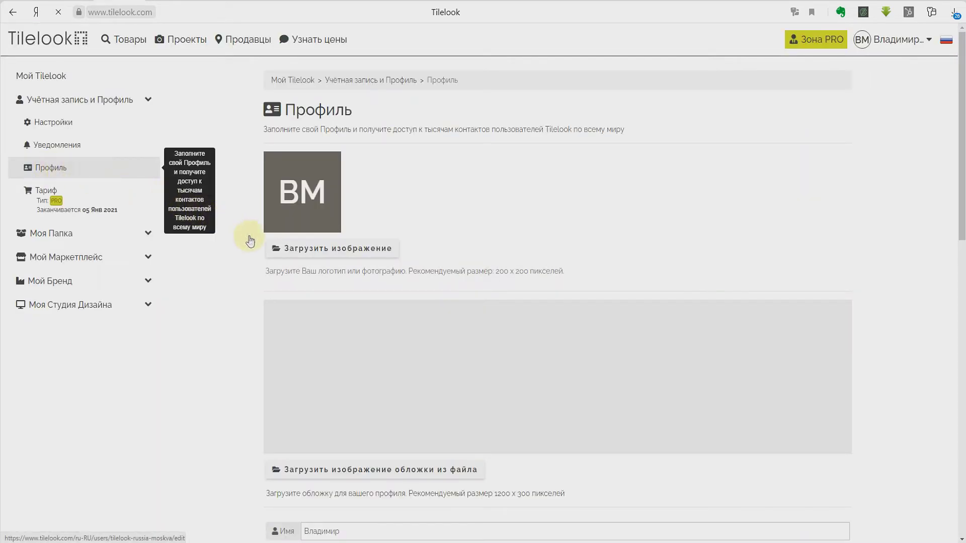
{"action": "scroll", "coordinate": [251, 241], "scroll_direction": "down", "scroll_amount": 1}
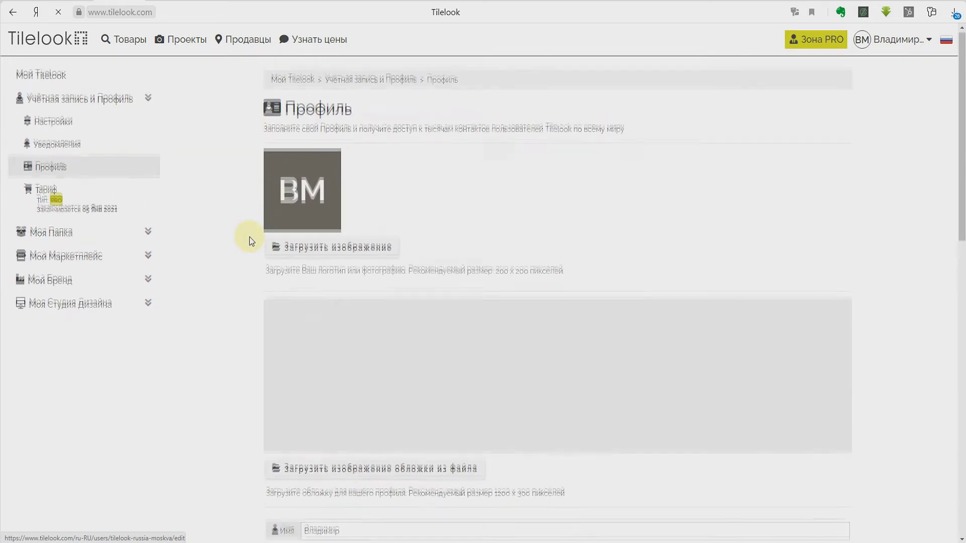
{"action": "scroll", "coordinate": [252, 240], "scroll_direction": "down", "scroll_amount": 5}
{"action": "scroll", "coordinate": [252, 241], "scroll_direction": "down", "scroll_amount": 5}
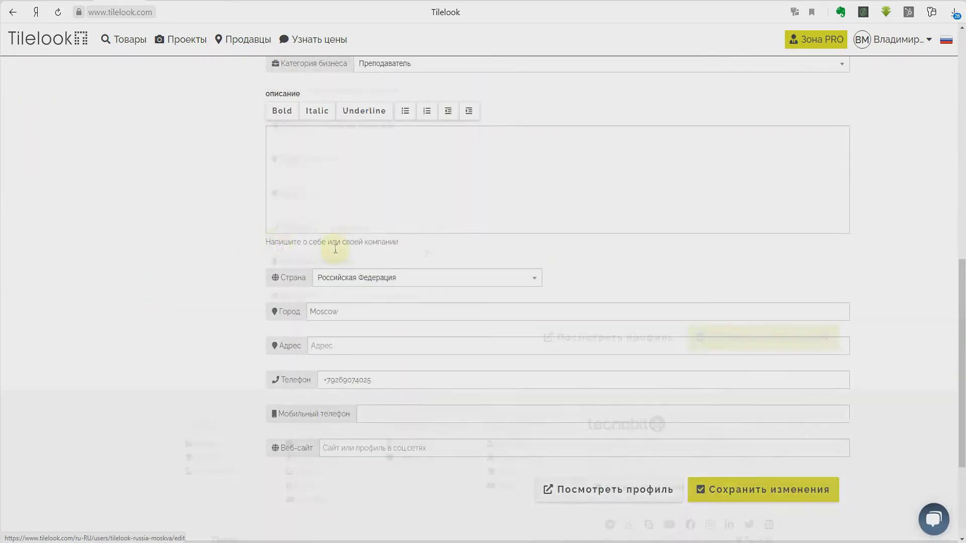
{"action": "scroll", "coordinate": [680, 301], "scroll_direction": "down", "scroll_amount": 4}
{"action": "left_click", "coordinate": [731, 324]}
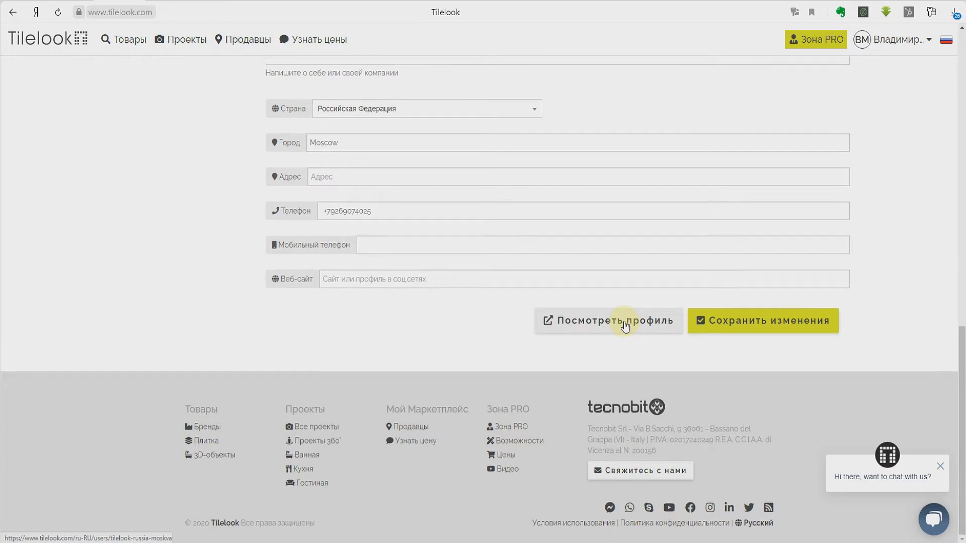
Step: Review the profile's logo and cover image upload options along with the name, company and business category fields
{"action": "scroll", "coordinate": [625, 326], "scroll_direction": "up", "scroll_amount": 3}
{"action": "scroll", "coordinate": [625, 325], "scroll_direction": "up", "scroll_amount": 7}
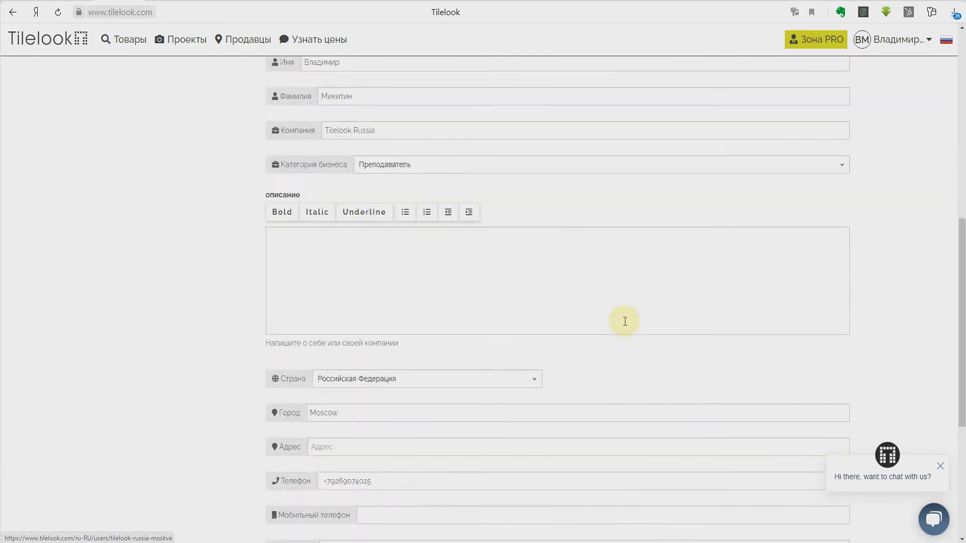
{"action": "scroll", "coordinate": [625, 326], "scroll_direction": "up", "scroll_amount": 4}
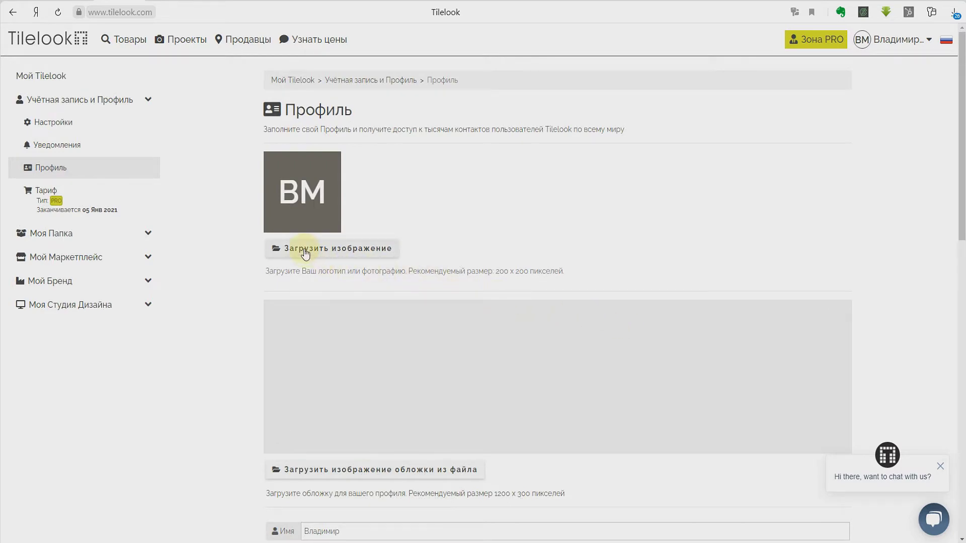
{"action": "scroll", "coordinate": [305, 253], "scroll_direction": "down", "scroll_amount": 3}
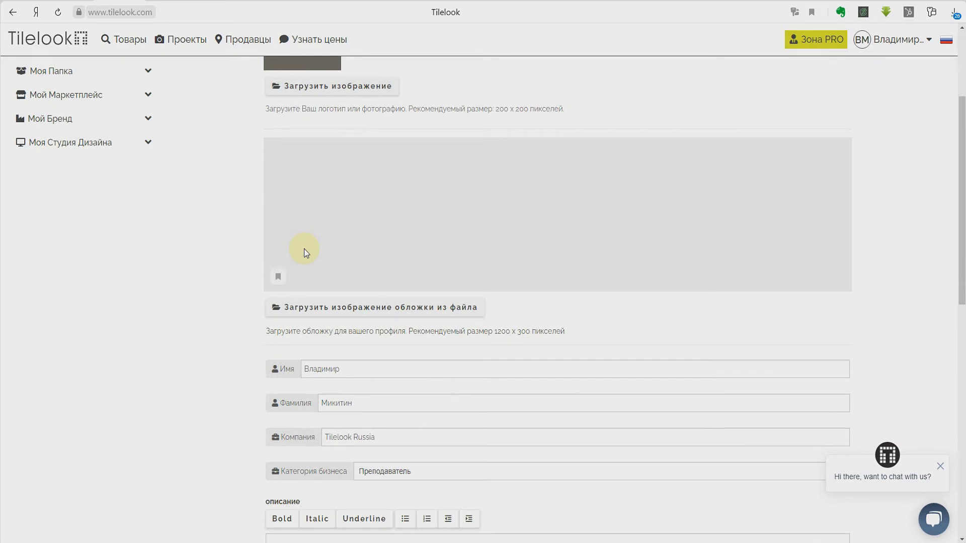
{"action": "scroll", "coordinate": [304, 249], "scroll_direction": "down", "scroll_amount": 2}
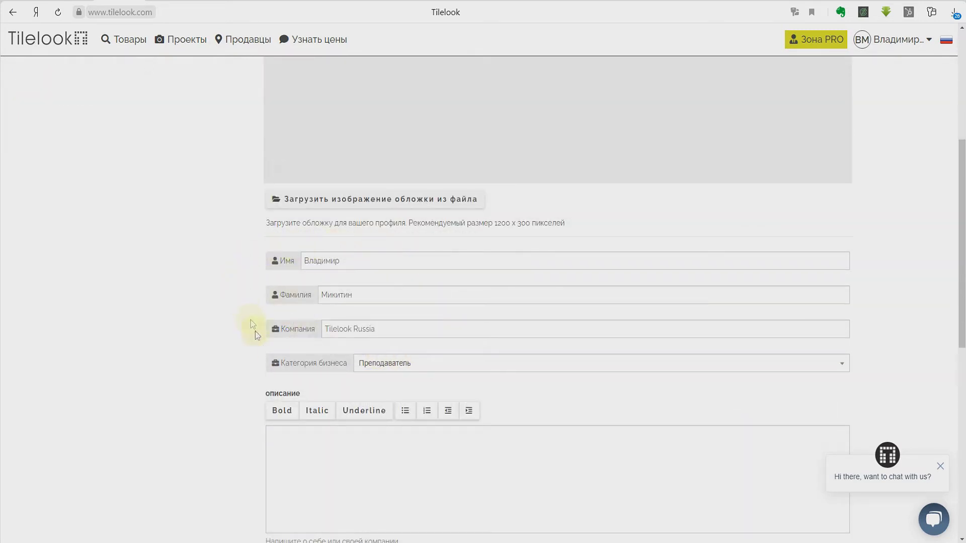
{"action": "scroll", "coordinate": [406, 367], "scroll_direction": "down", "scroll_amount": 1}
{"action": "scroll", "coordinate": [920, 109], "scroll_direction": "up", "scroll_amount": 5}
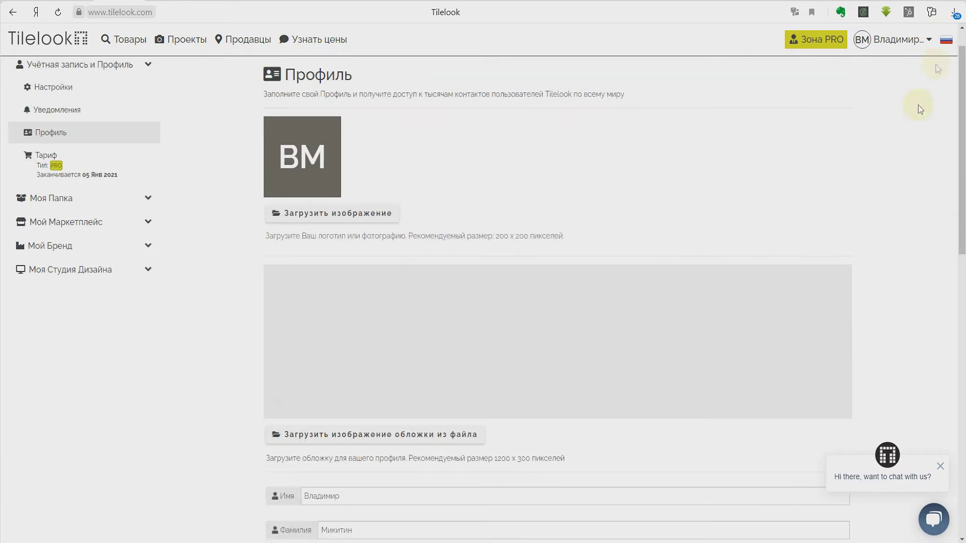
Step: Return to the Мой Tilelook overview and open the profile from there
{"action": "left_click", "coordinate": [896, 40]}
{"action": "left_click", "coordinate": [900, 72]}
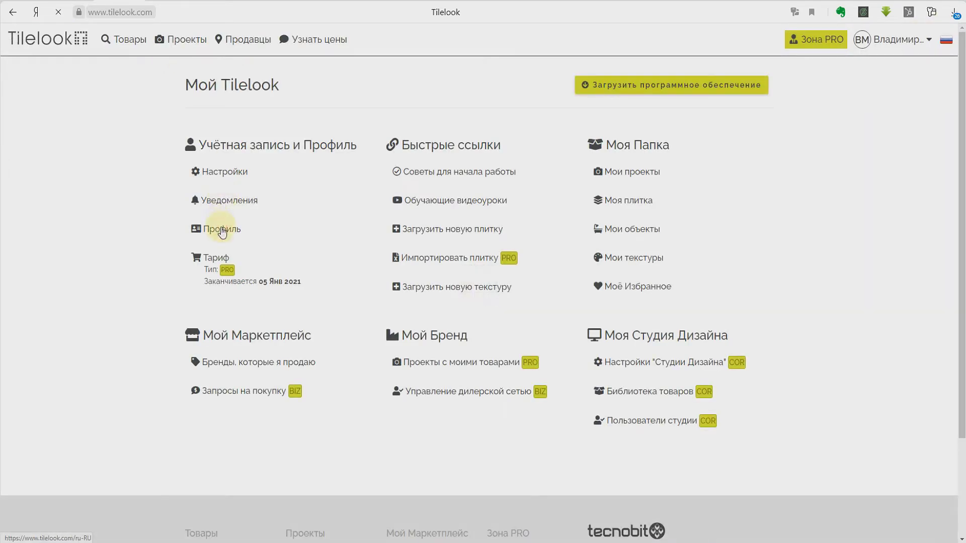
{"action": "left_click", "coordinate": [222, 231]}
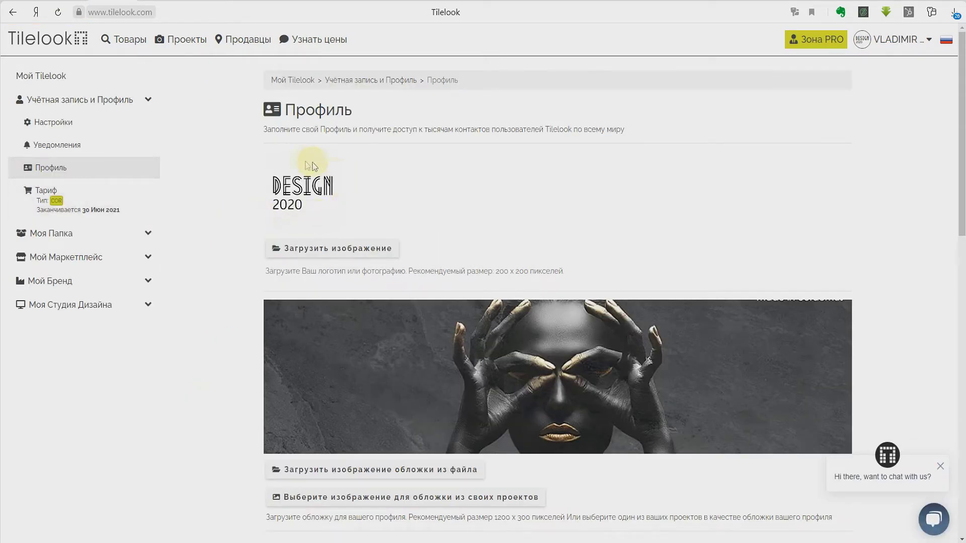
Step: Review the completed profile's logo, cover, company and contact details, and save the profile changes
{"action": "scroll", "coordinate": [349, 223], "scroll_direction": "down", "scroll_amount": 2}
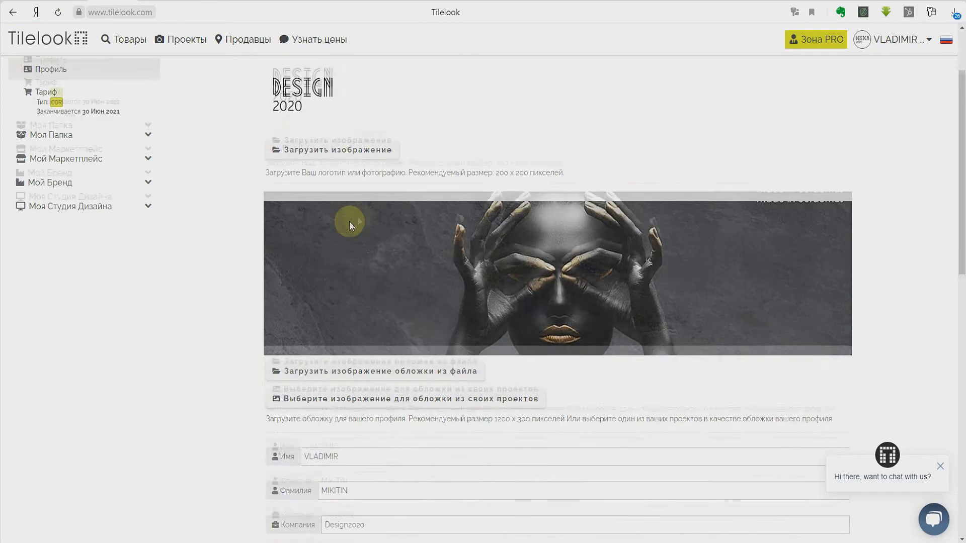
{"action": "scroll", "coordinate": [355, 352], "scroll_direction": "down", "scroll_amount": 6}
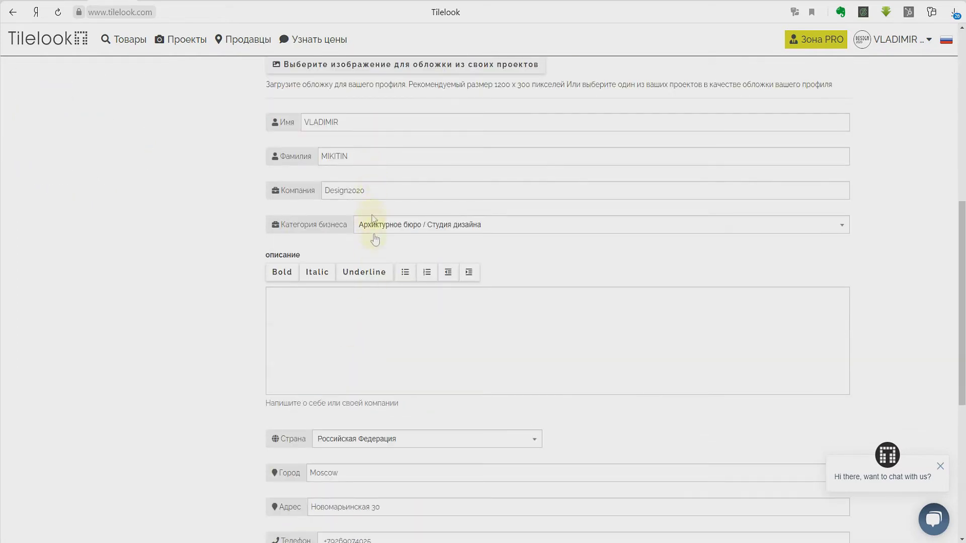
{"action": "scroll", "coordinate": [374, 294], "scroll_direction": "down", "scroll_amount": 2}
{"action": "scroll", "coordinate": [374, 294], "scroll_direction": "down", "scroll_amount": 3}
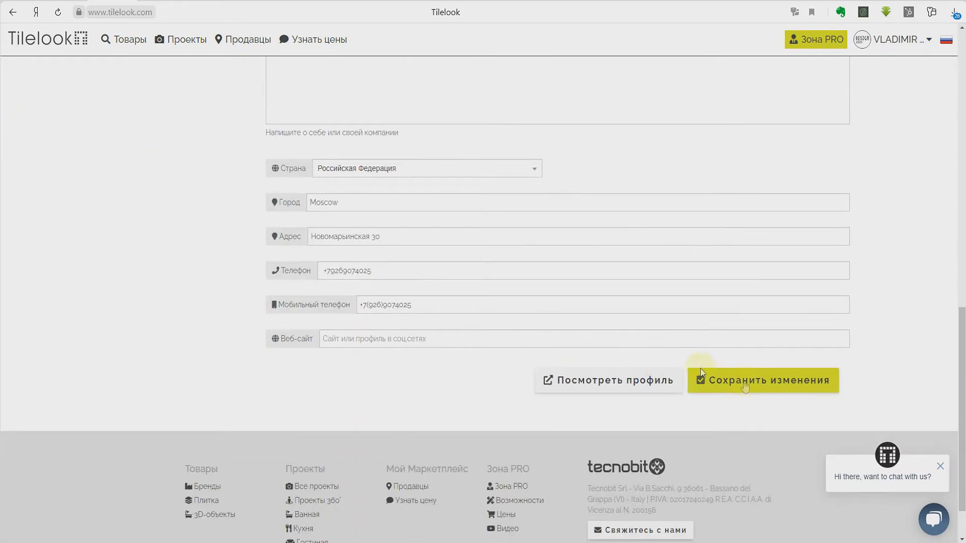
{"action": "left_click", "coordinate": [746, 387]}
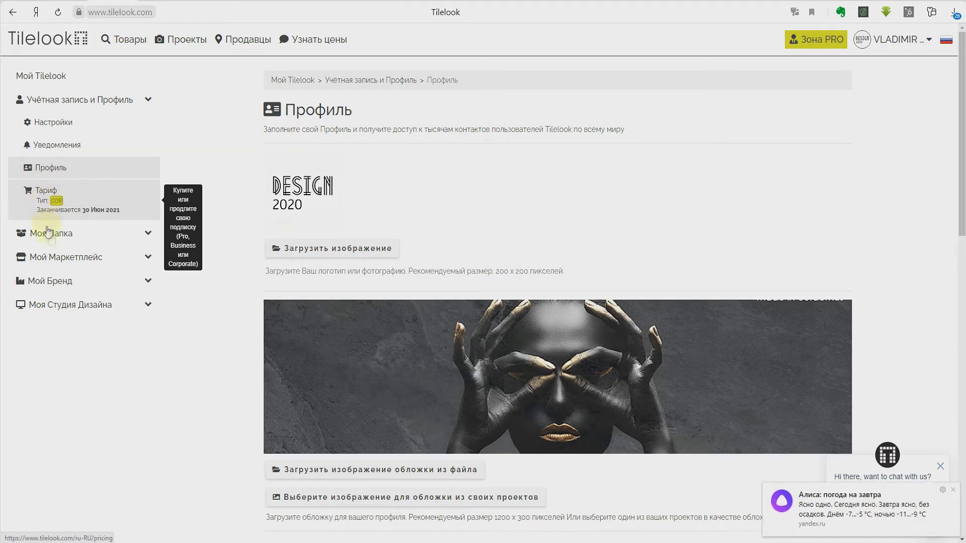
Step: Open the Бренды, которые я продаю list under Мой Маркетплейс and look through the brands available to add
{"action": "left_click", "coordinate": [149, 258]}
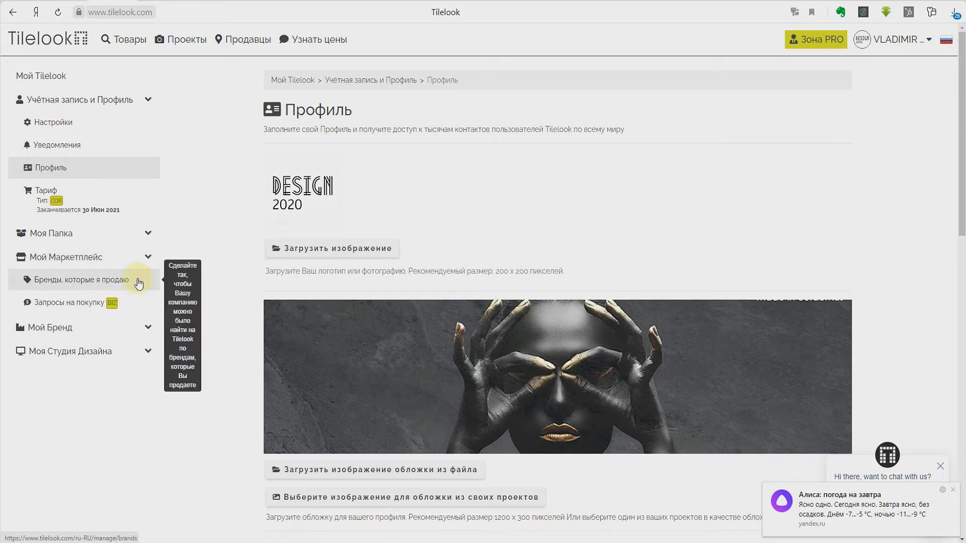
{"action": "left_click", "coordinate": [55, 283]}
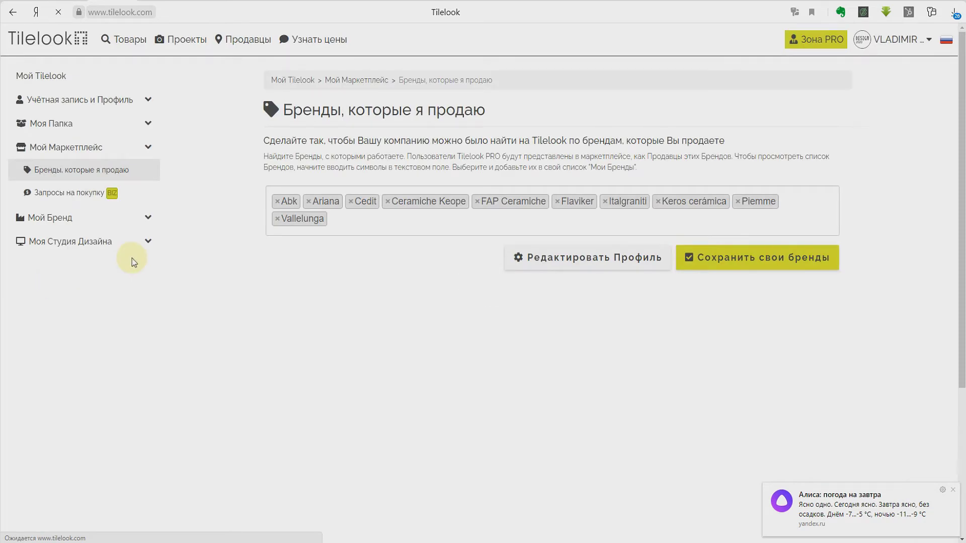
{"action": "left_click", "coordinate": [336, 219]}
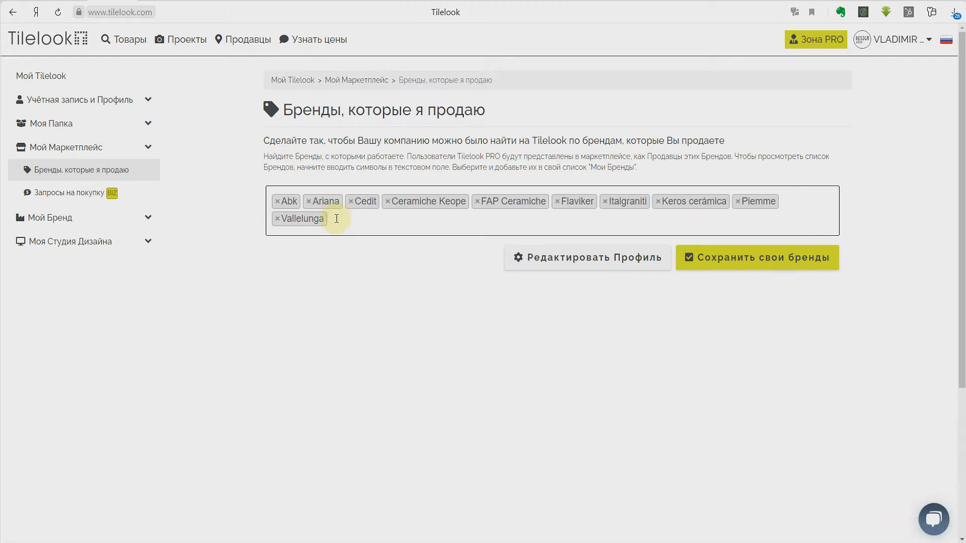
{"action": "left_click", "coordinate": [337, 219]}
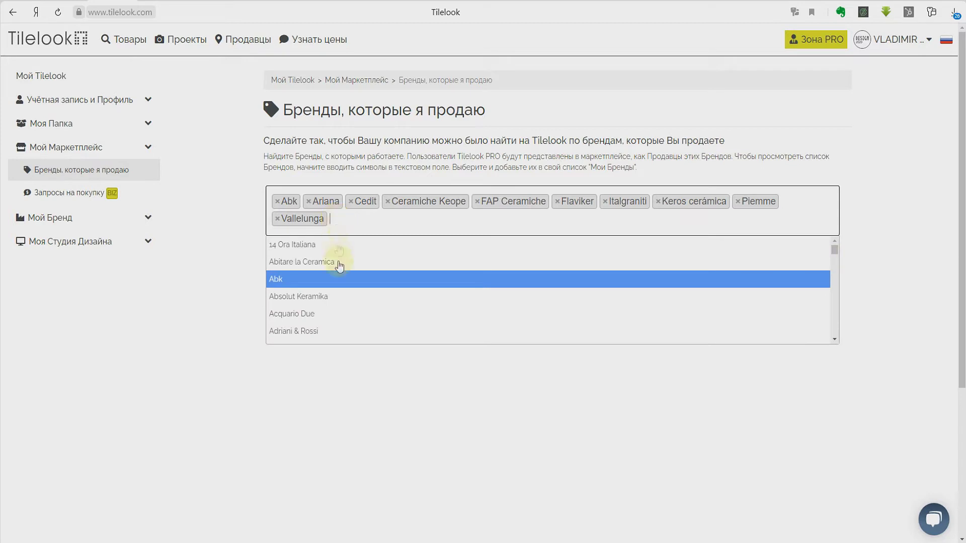
{"action": "scroll", "coordinate": [338, 274], "scroll_direction": "down", "scroll_amount": 3}
{"action": "scroll", "coordinate": [340, 274], "scroll_direction": "down", "scroll_amount": 6}
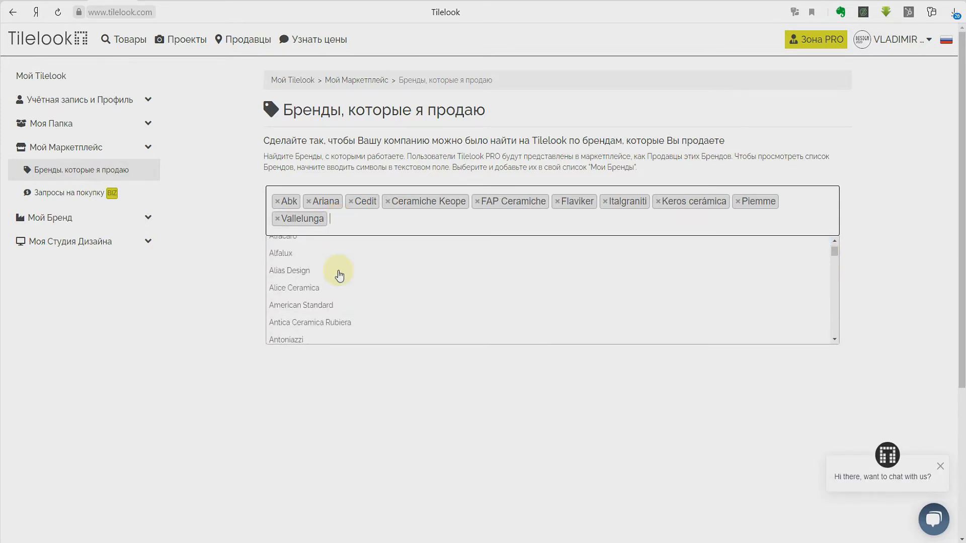
{"action": "scroll", "coordinate": [339, 275], "scroll_direction": "down", "scroll_amount": 4}
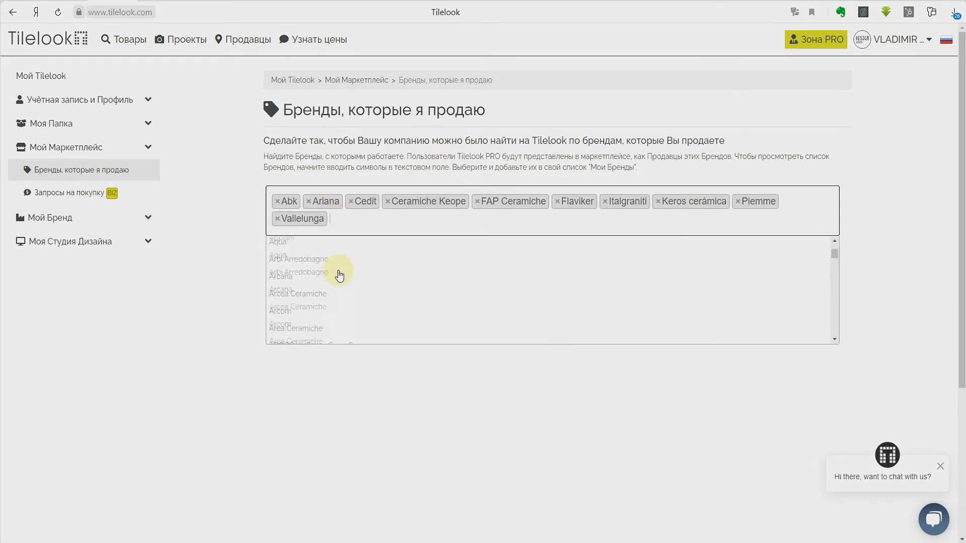
{"action": "scroll", "coordinate": [340, 274], "scroll_direction": "down", "scroll_amount": 10}
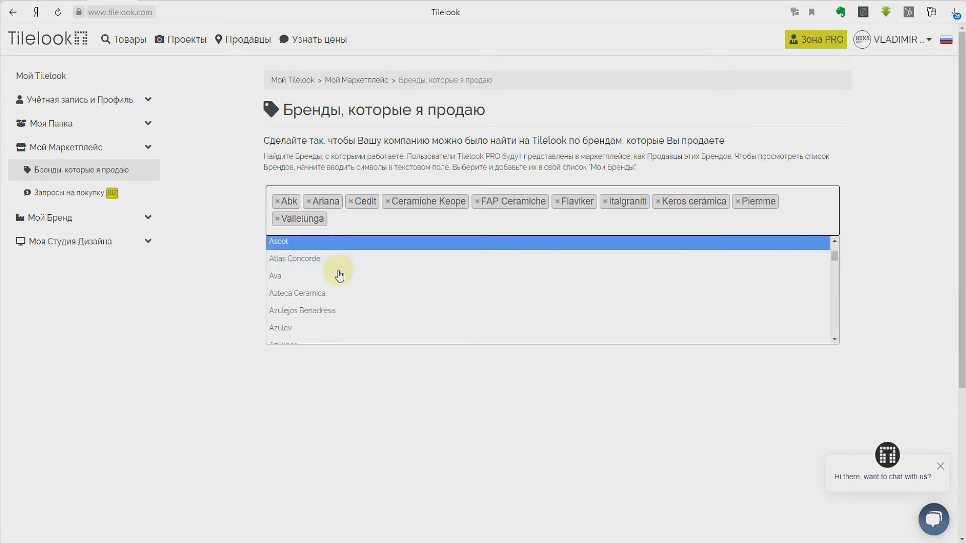
{"action": "scroll", "coordinate": [339, 274], "scroll_direction": "down", "scroll_amount": 10}
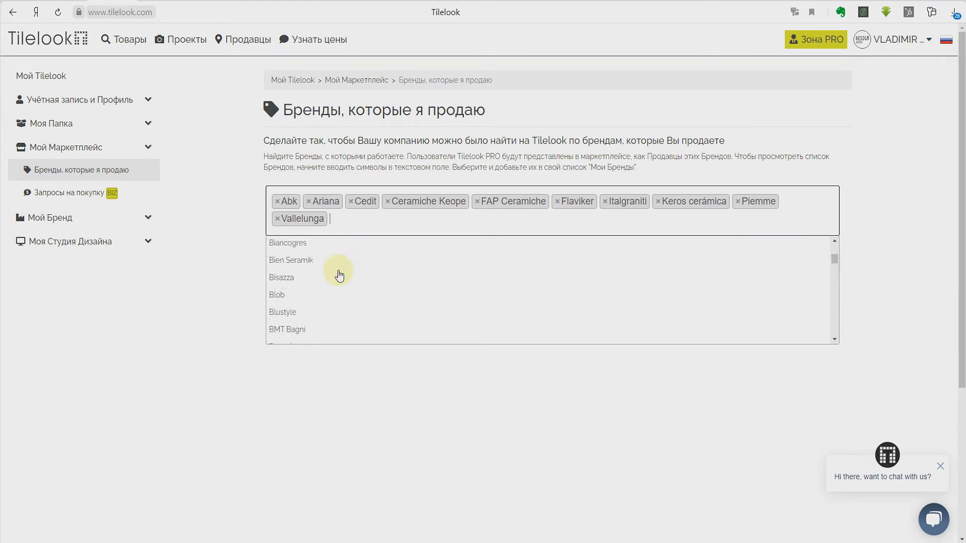
{"action": "scroll", "coordinate": [340, 274], "scroll_direction": "down", "scroll_amount": 10}
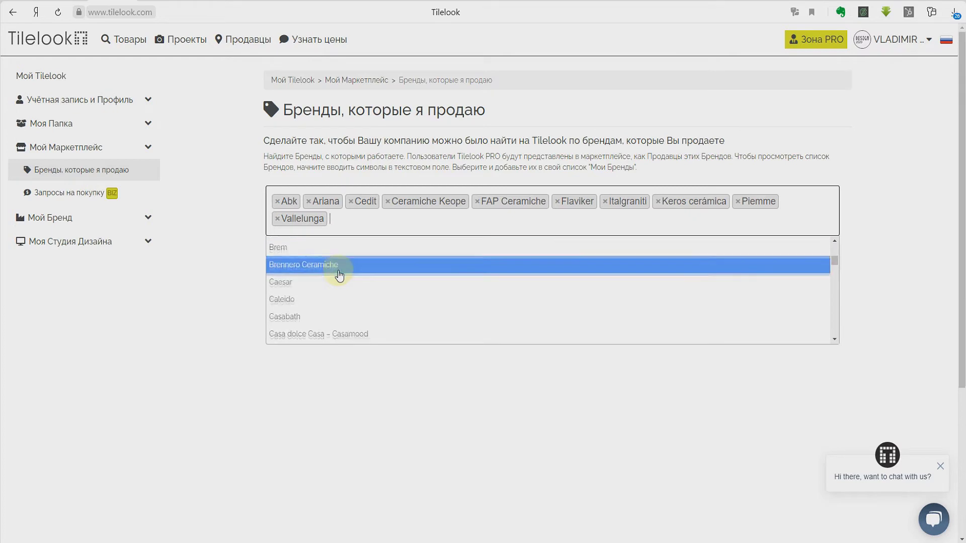
{"action": "scroll", "coordinate": [340, 274], "scroll_direction": "down", "scroll_amount": 10}
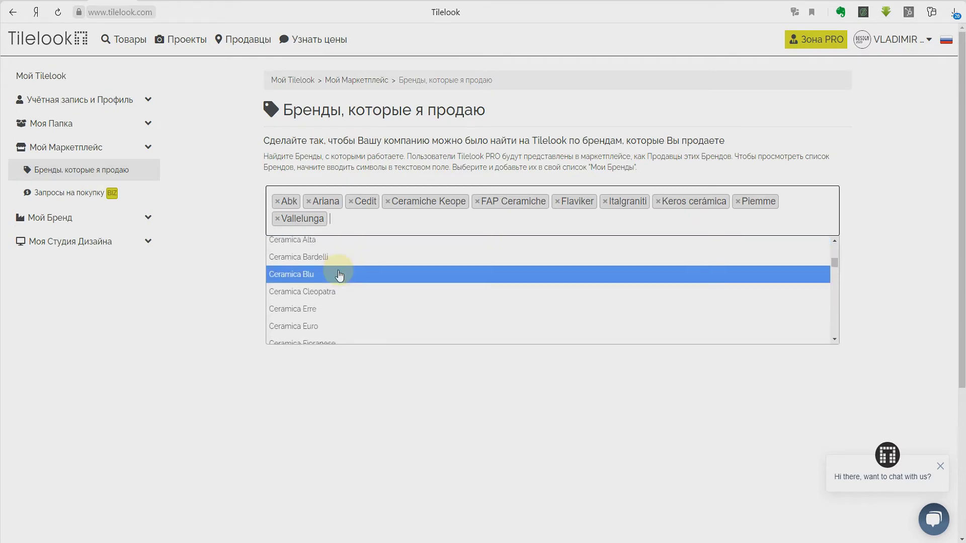
{"action": "scroll", "coordinate": [339, 275], "scroll_direction": "down", "scroll_amount": 5}
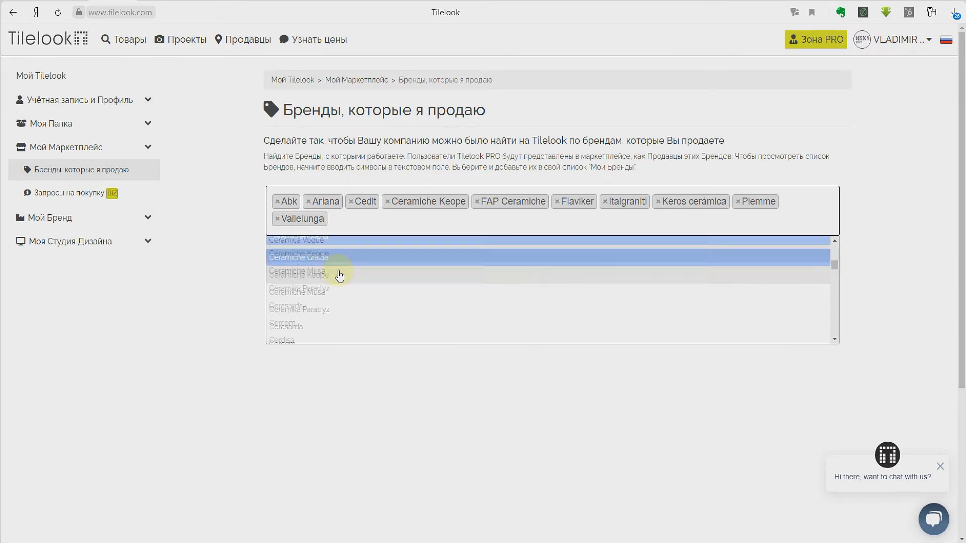
Step: Add Marazzi to the list of sold brands and save the brands
{"action": "left_click", "coordinate": [348, 219]}
{"action": "type", "text": "maraz"}
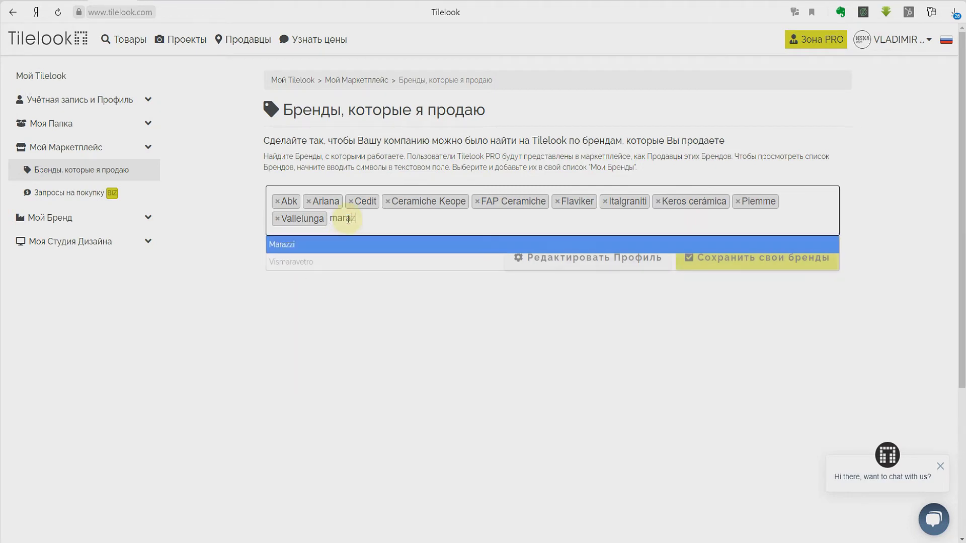
{"action": "left_click", "coordinate": [334, 246]}
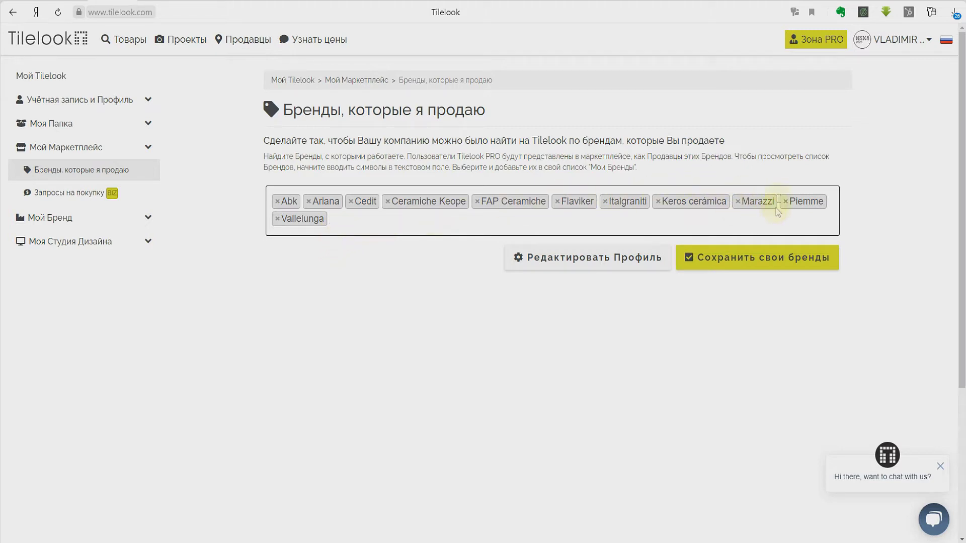
{"action": "left_click", "coordinate": [748, 265]}
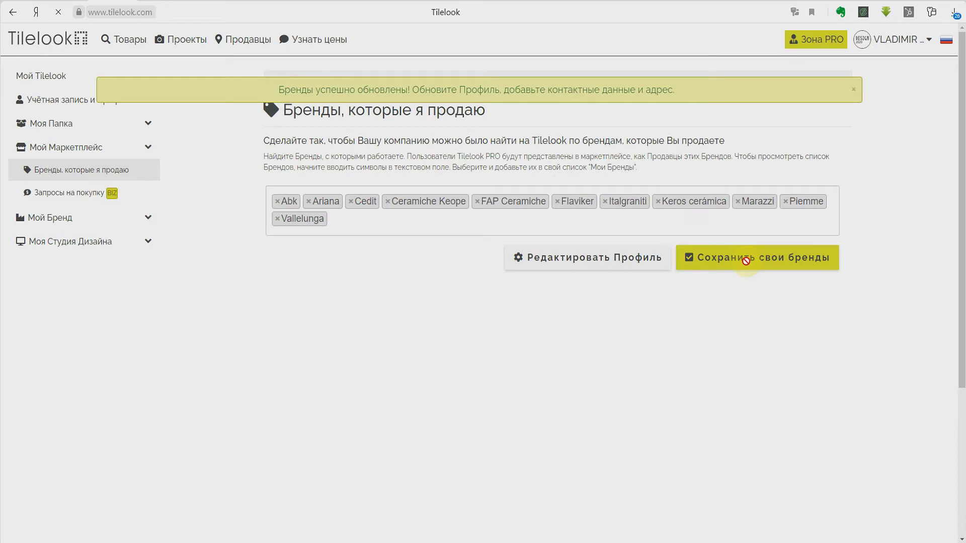
{"action": "left_click", "coordinate": [854, 91]}
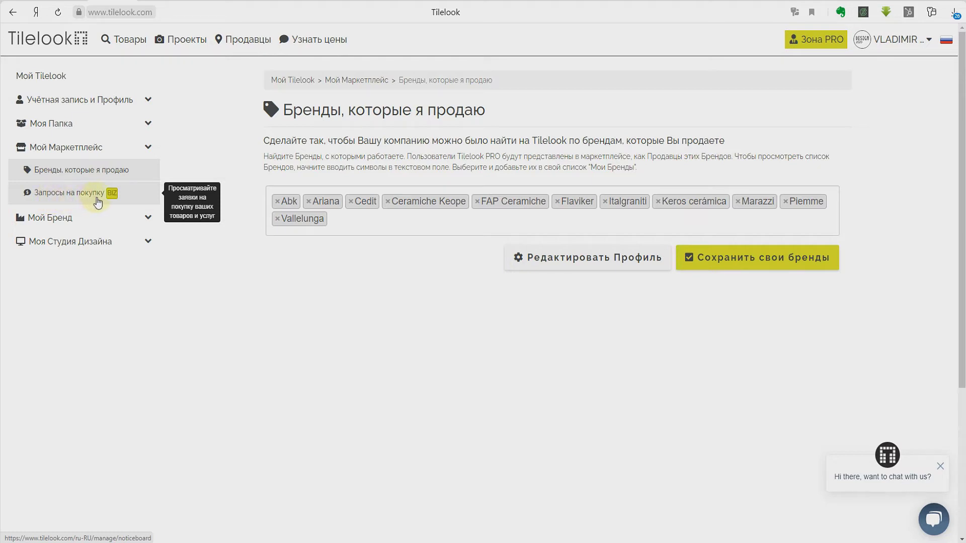
Step: Open Запросы на покупку, and search the Floorings & Coverings catalogue for "marazzi" to view the Appeal Grey tile's nearest sellers
{"action": "left_click", "coordinate": [57, 195]}
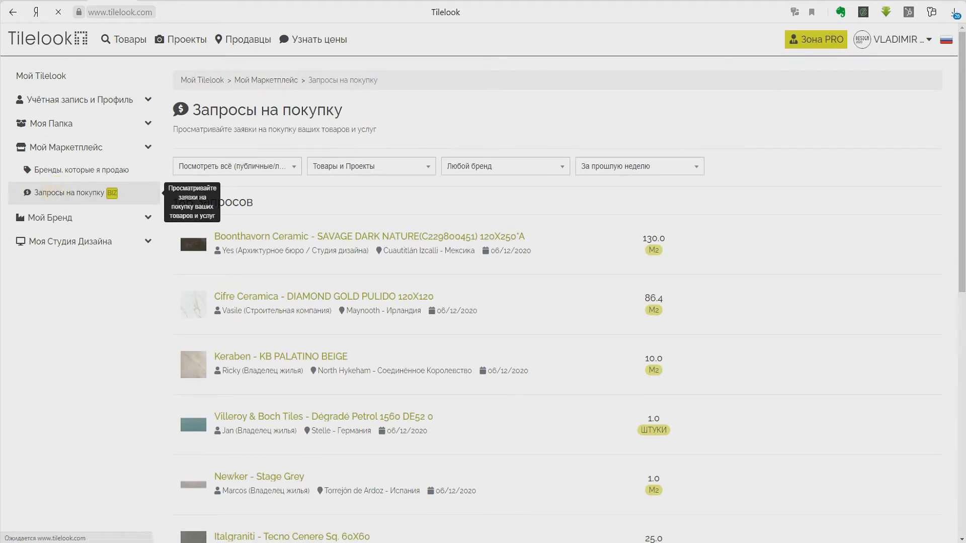
{"action": "left_click", "coordinate": [127, 40]}
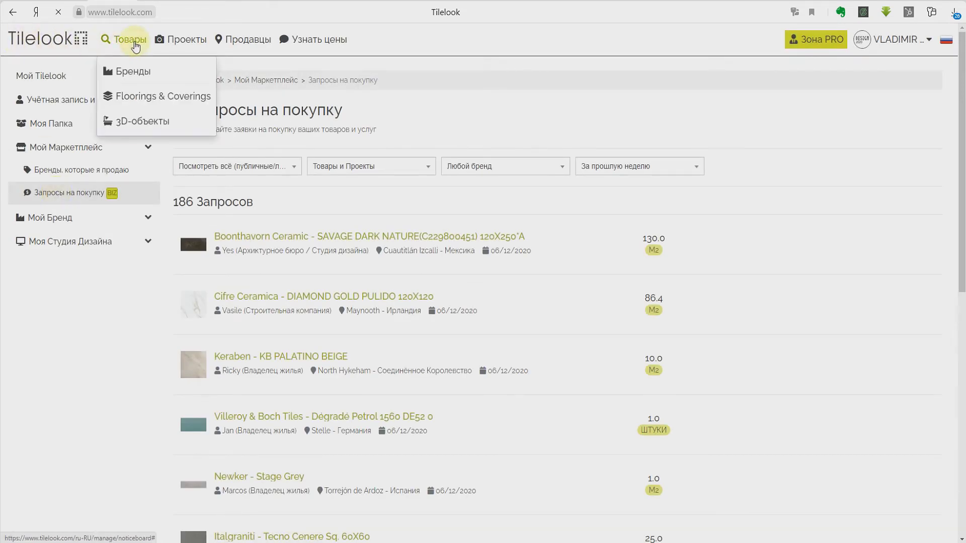
{"action": "left_click", "coordinate": [138, 101]}
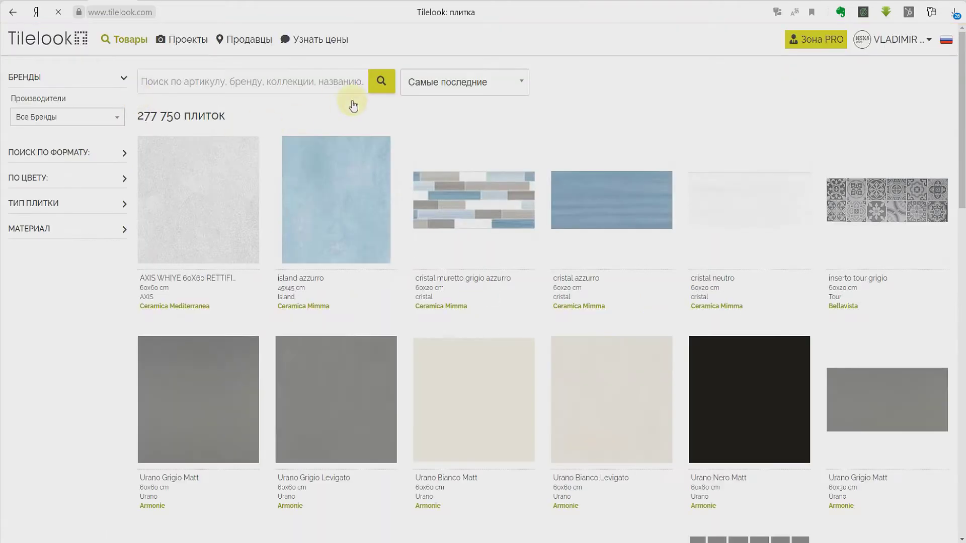
{"action": "left_click", "coordinate": [335, 84]}
{"action": "type", "text": "marazzi"}
{"action": "key", "text": "Return"}
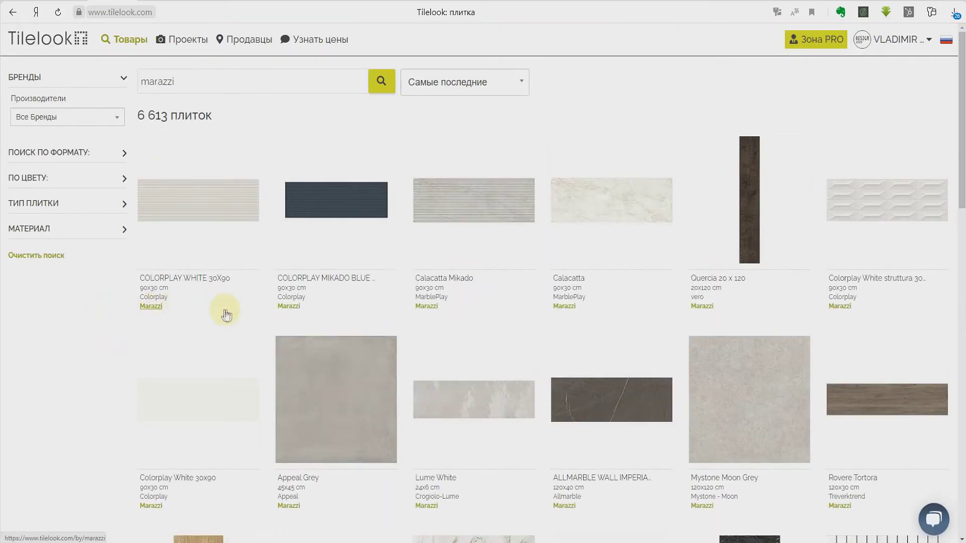
{"action": "left_click", "coordinate": [334, 405]}
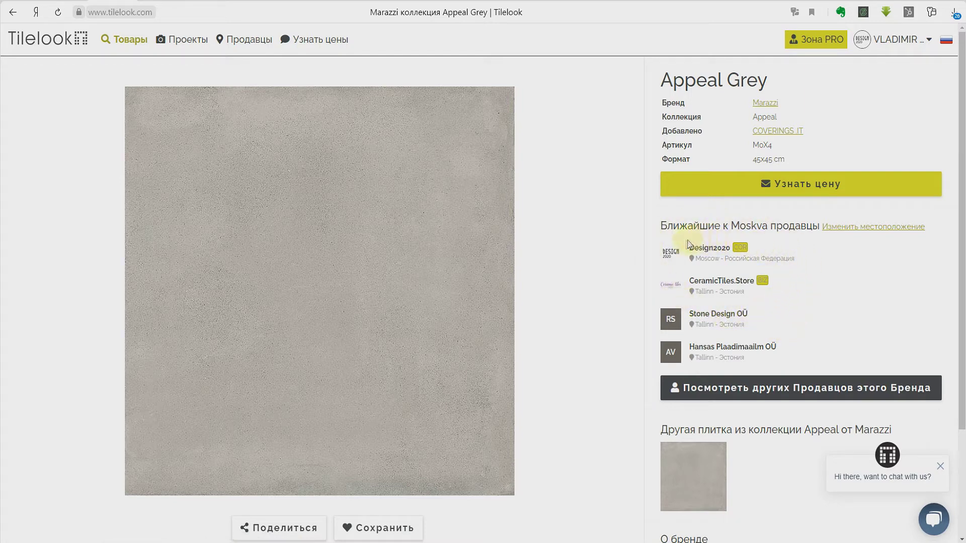
Step: Return through Мой Tilelook and the sold brands to Запросы на покупку, and filter the requests by the Marazzi brand
{"action": "left_click", "coordinate": [124, 40]}
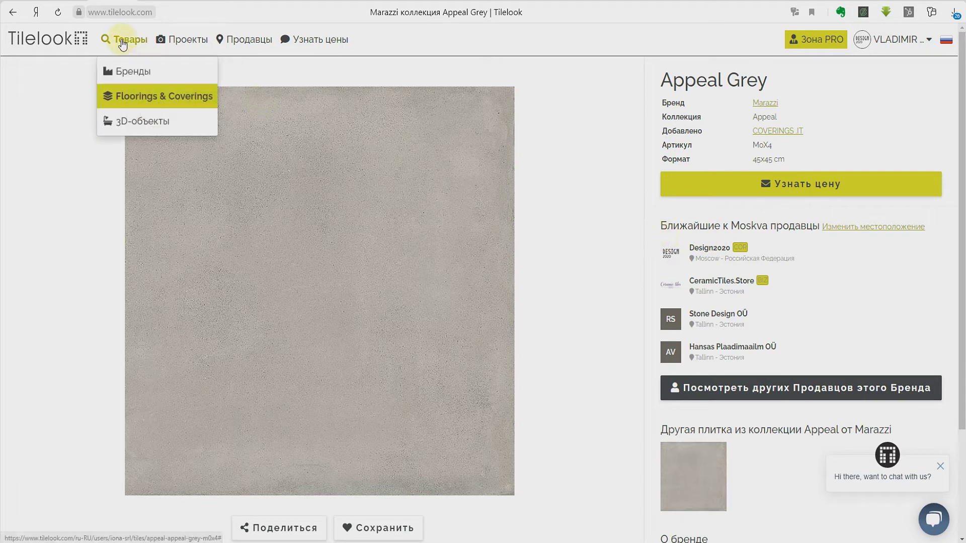
{"action": "mouse_move", "coordinate": [880, 47]}
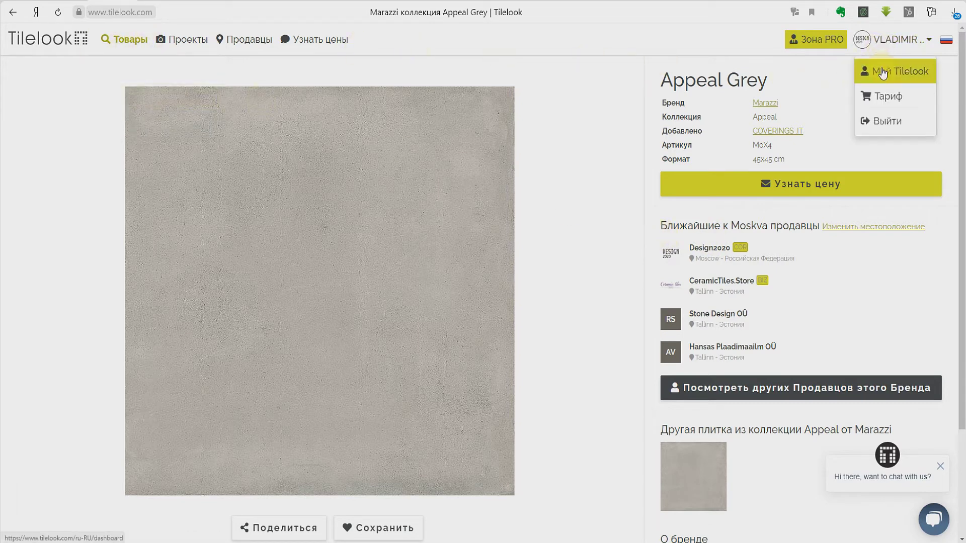
{"action": "left_click", "coordinate": [883, 73]}
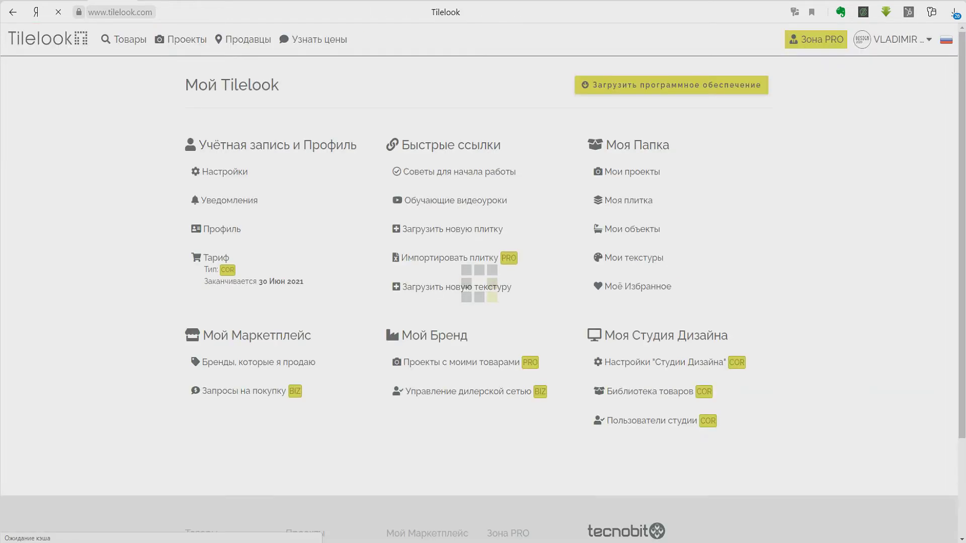
{"action": "left_click", "coordinate": [226, 362]}
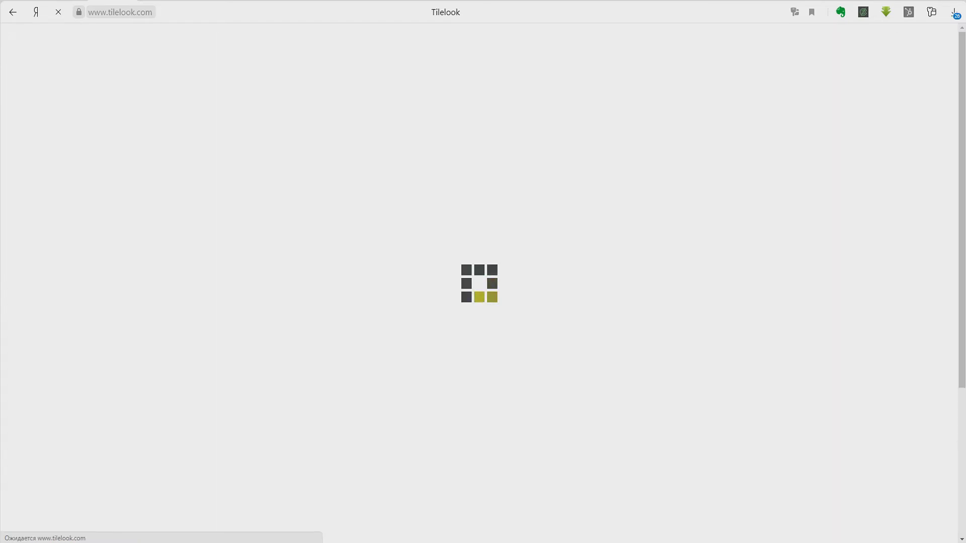
{"action": "left_click", "coordinate": [47, 193]}
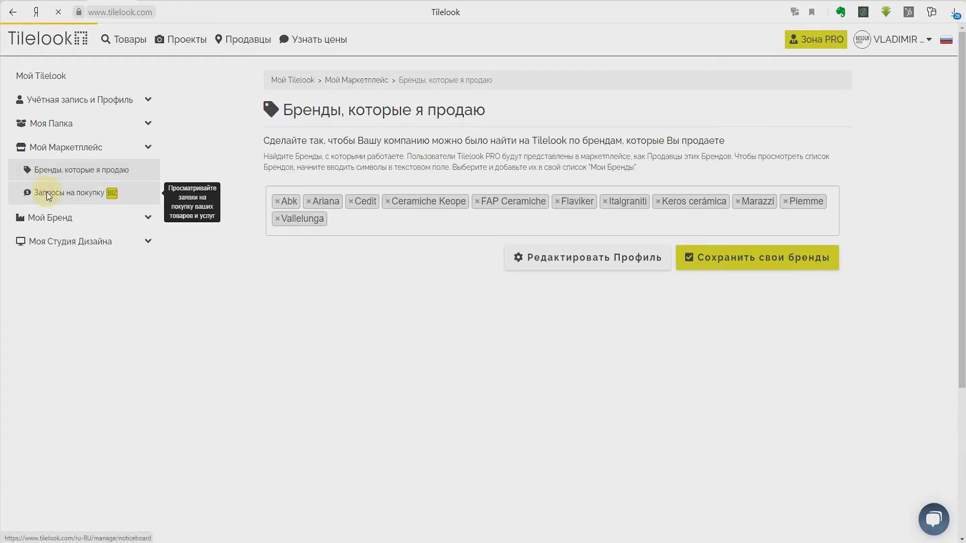
{"action": "left_click", "coordinate": [465, 166]}
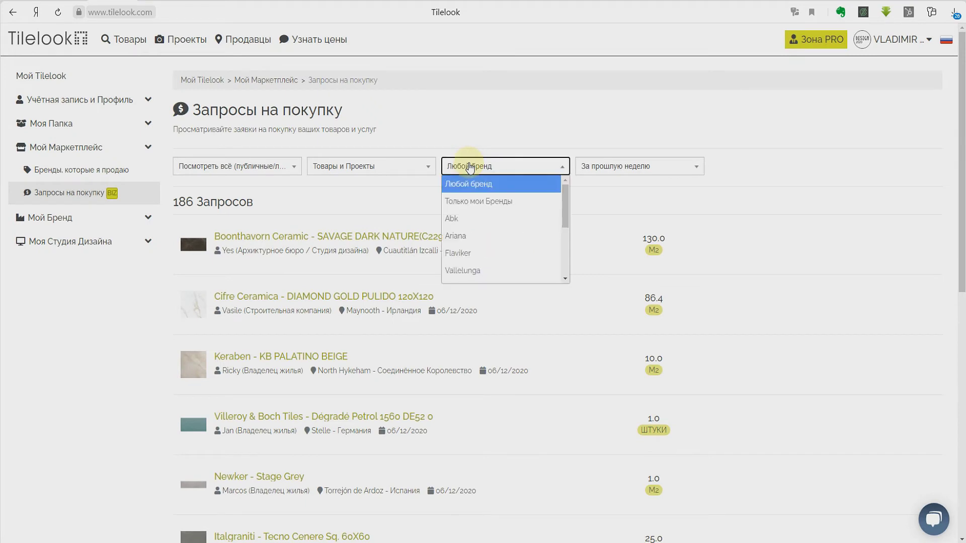
{"action": "scroll", "coordinate": [479, 216], "scroll_direction": "down", "scroll_amount": 5}
{"action": "left_click", "coordinate": [485, 271]}
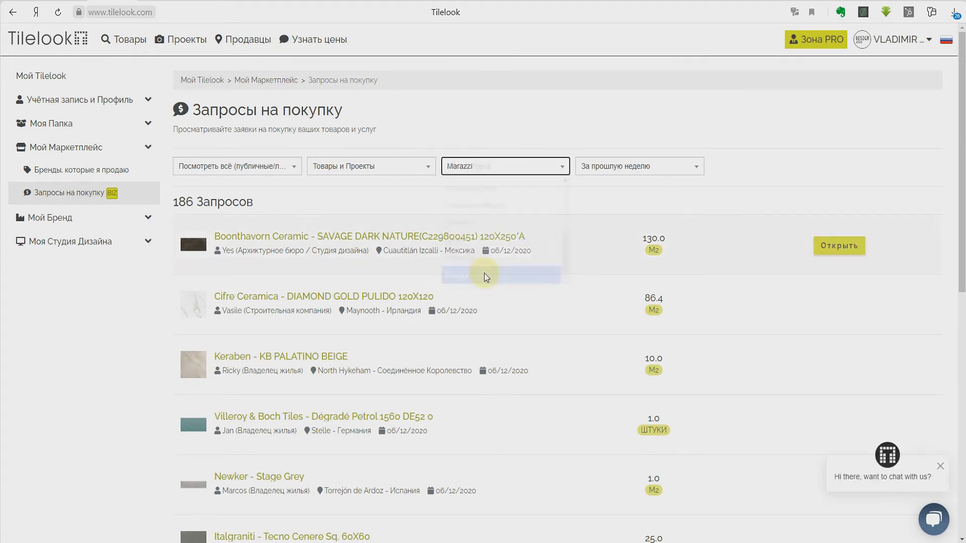
Step: Open the Marazzi Cotto Toscana Rosso M8XH request and review its details, buyer contacts and product information through to the reply option
{"action": "left_click", "coordinate": [285, 237]}
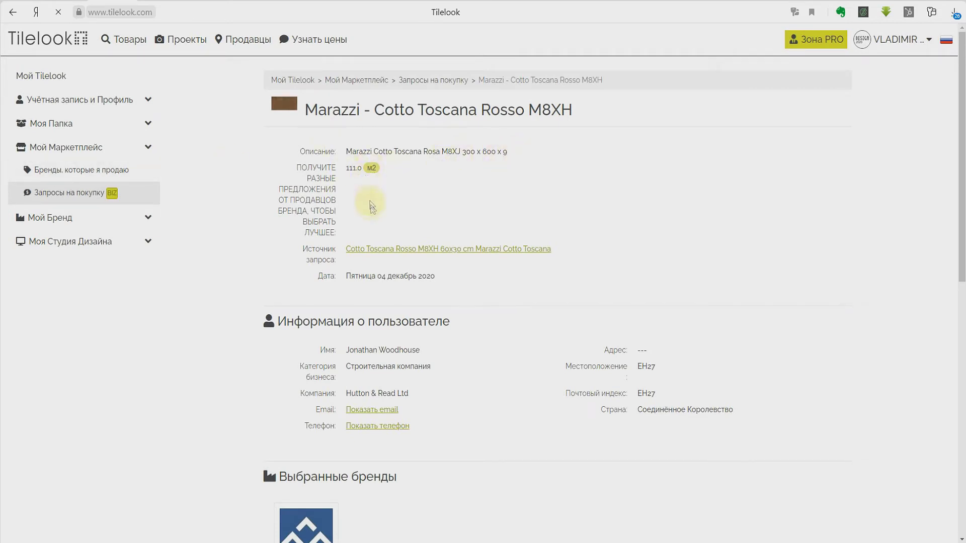
{"action": "left_click", "coordinate": [373, 252]}
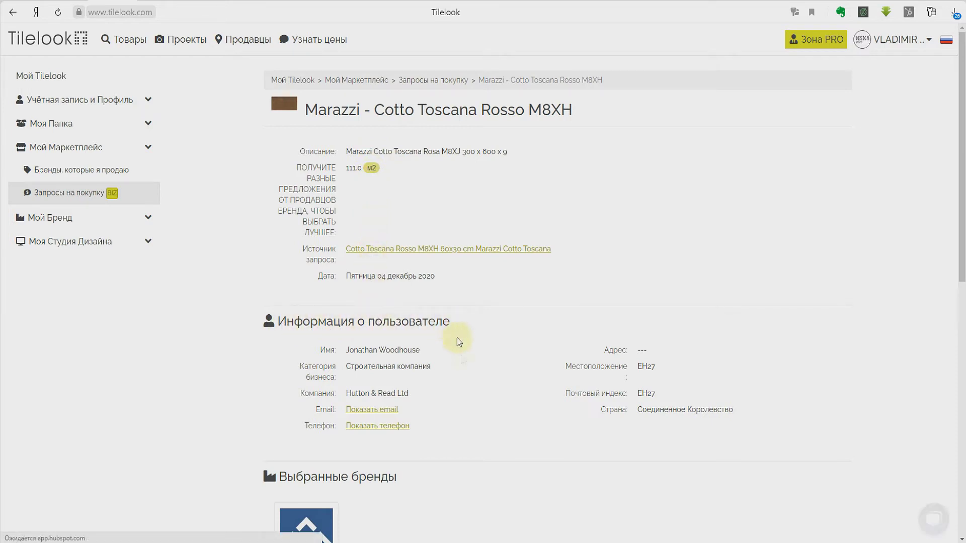
{"action": "scroll", "coordinate": [347, 472], "scroll_direction": "down", "scroll_amount": 8}
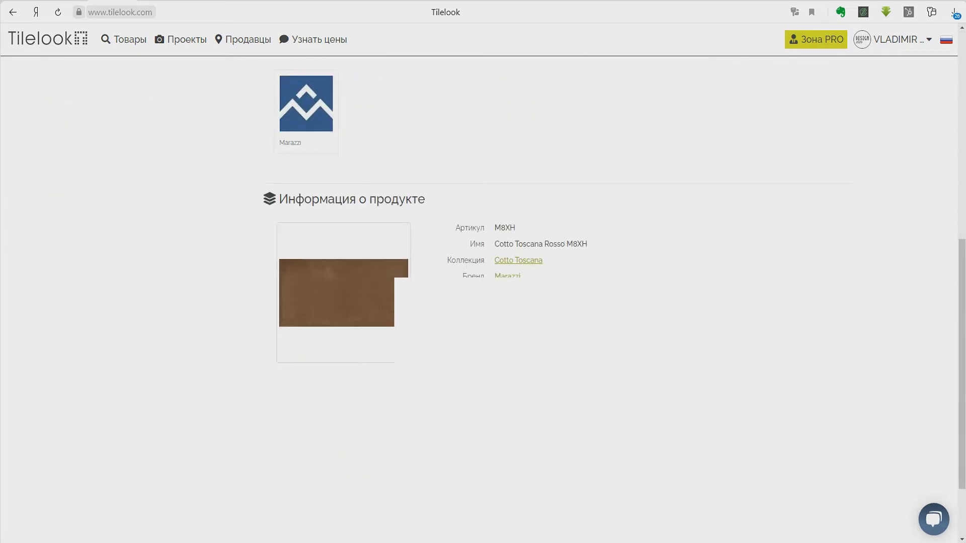
{"action": "scroll", "coordinate": [377, 275], "scroll_direction": "down", "scroll_amount": 5}
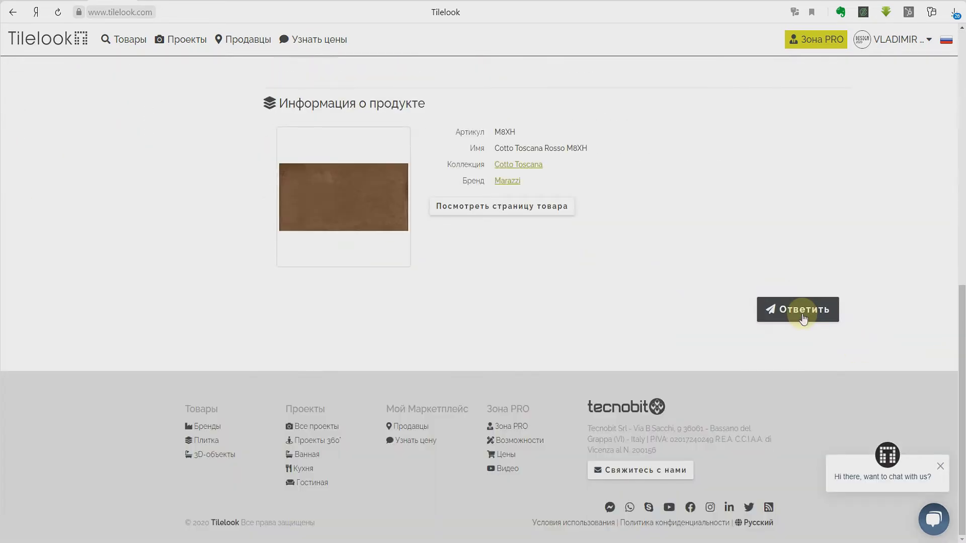
{"action": "left_click", "coordinate": [804, 319]}
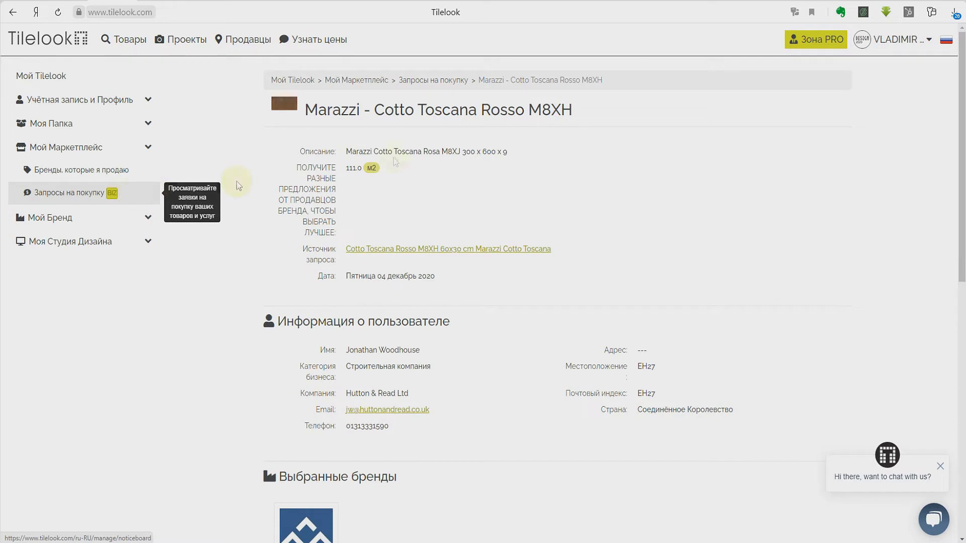
Step: Go back to the Мой Tilelook overview and open Мои проекты from Моя Папка
{"action": "left_click", "coordinate": [905, 40]}
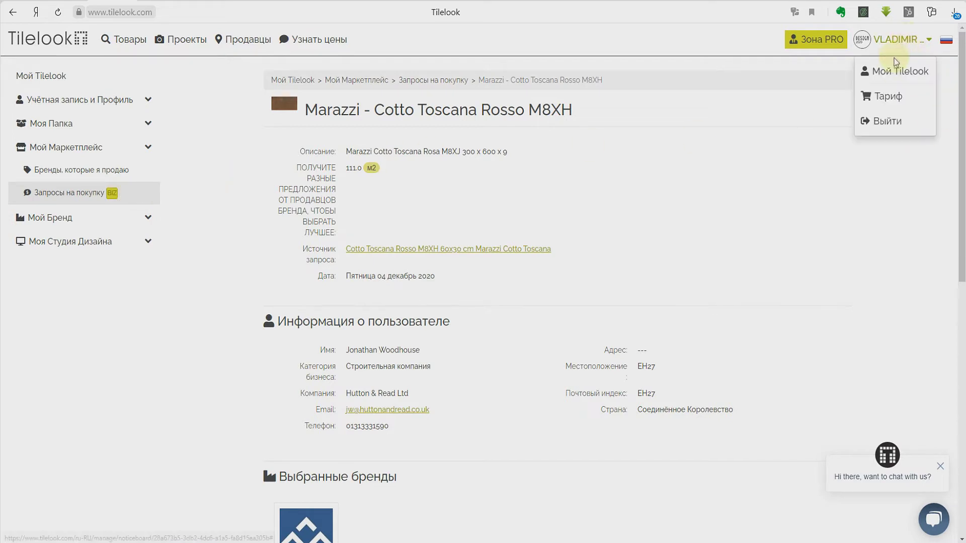
{"action": "left_click", "coordinate": [895, 76]}
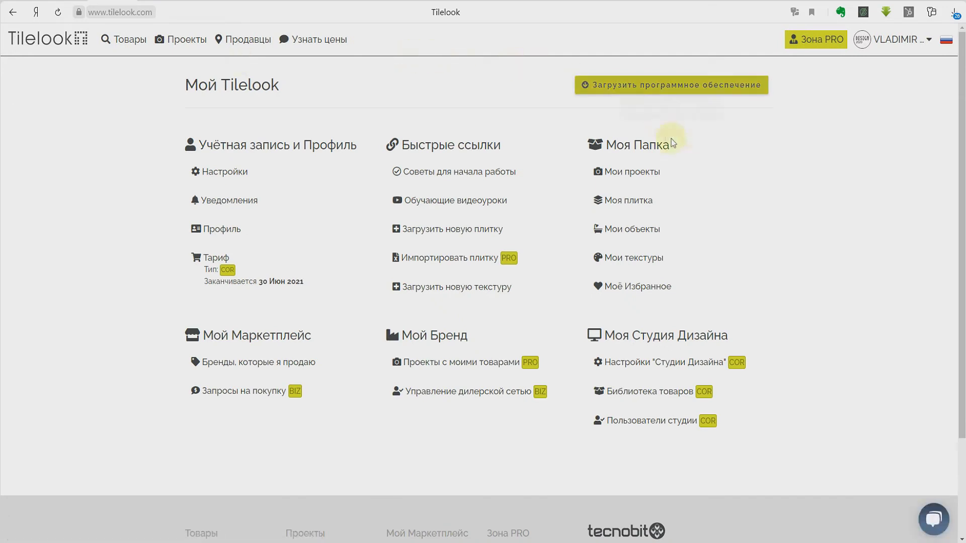
{"action": "left_click", "coordinate": [619, 176]}
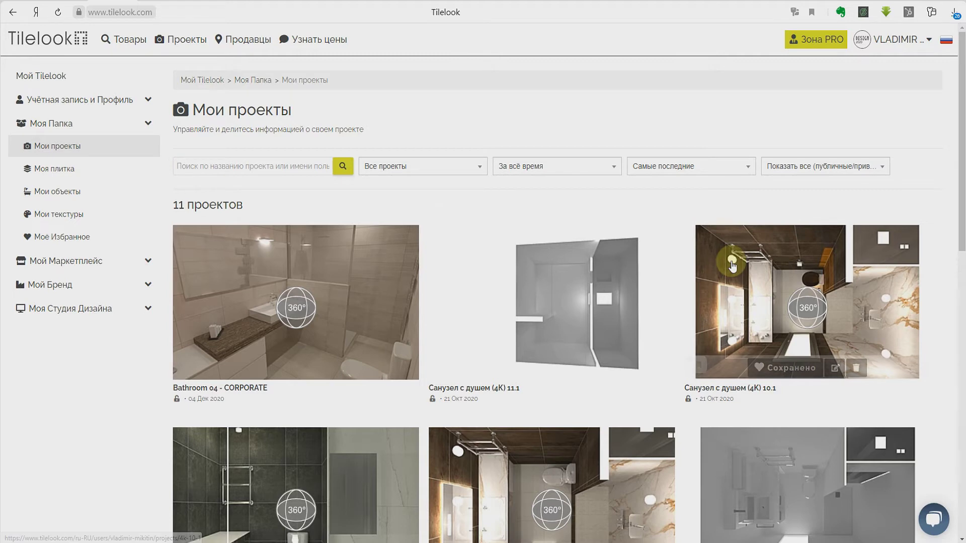
Step: Open the project Санузел с душем (4K) 9.1 and review its description and the tiles and objects it uses
{"action": "left_click", "coordinate": [697, 292]}
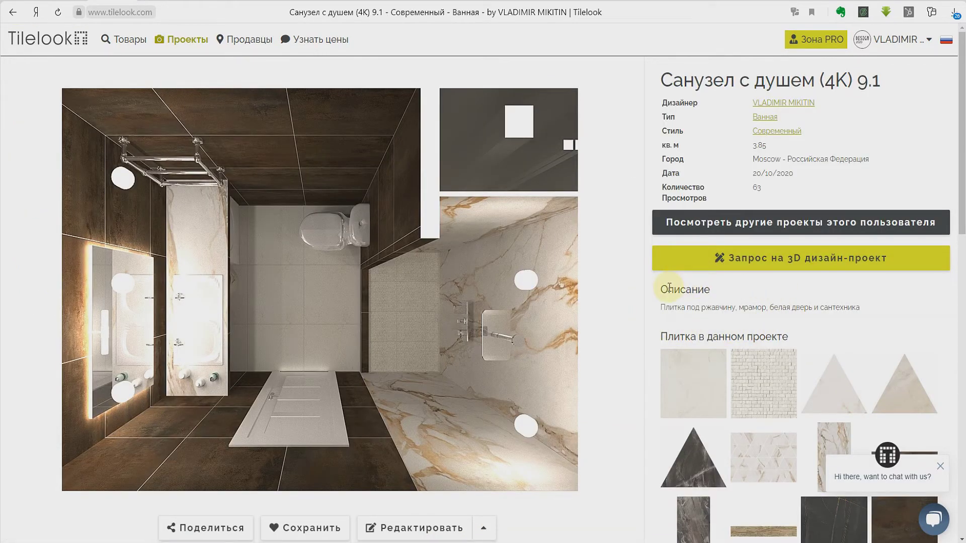
{"action": "scroll", "coordinate": [672, 281], "scroll_direction": "down", "scroll_amount": 3}
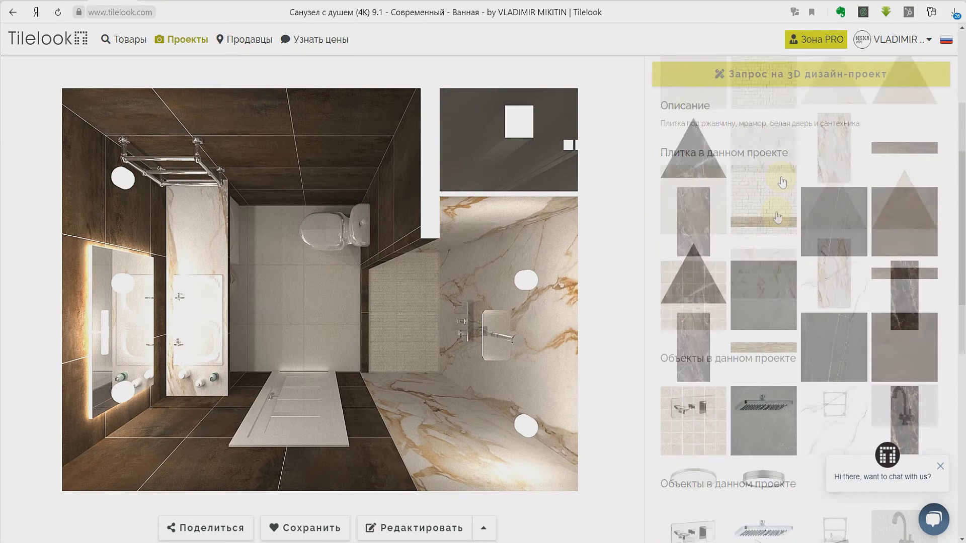
{"action": "scroll", "coordinate": [675, 287], "scroll_direction": "up", "scroll_amount": 3}
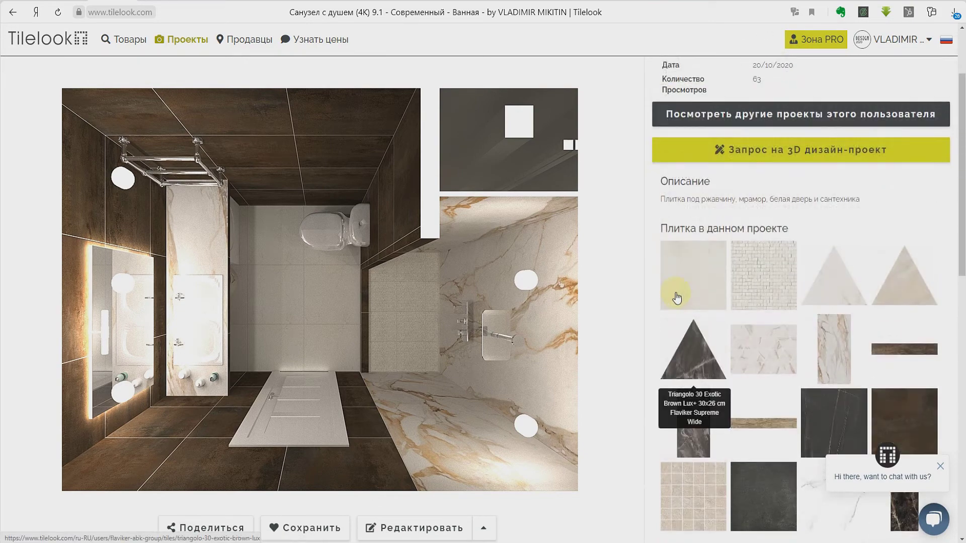
{"action": "scroll", "coordinate": [676, 298], "scroll_direction": "up", "scroll_amount": 2}
Step: Open the project's edit form, review its name, room type, style, price, area and description fields, and return to the project page
{"action": "left_click", "coordinate": [399, 528]}
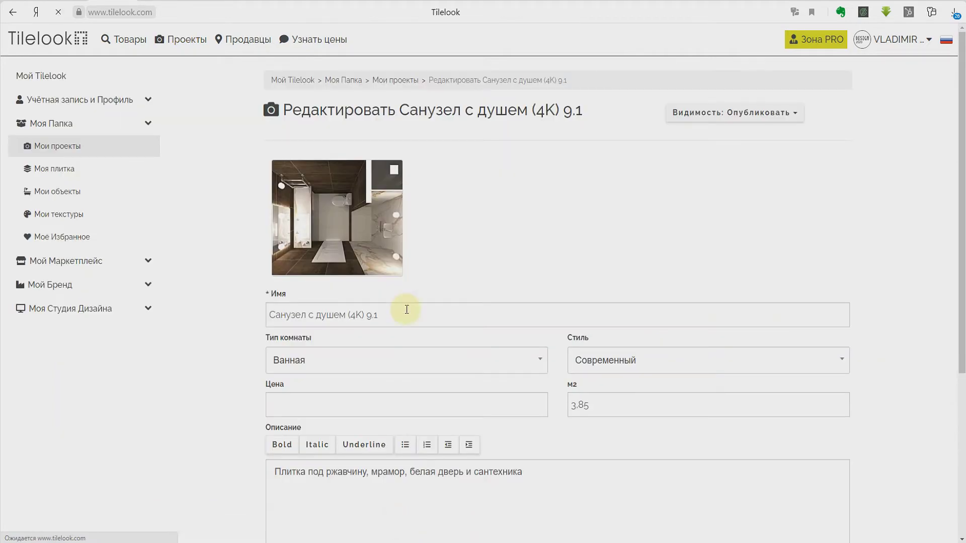
{"action": "scroll", "coordinate": [312, 281], "scroll_direction": "down", "scroll_amount": 2}
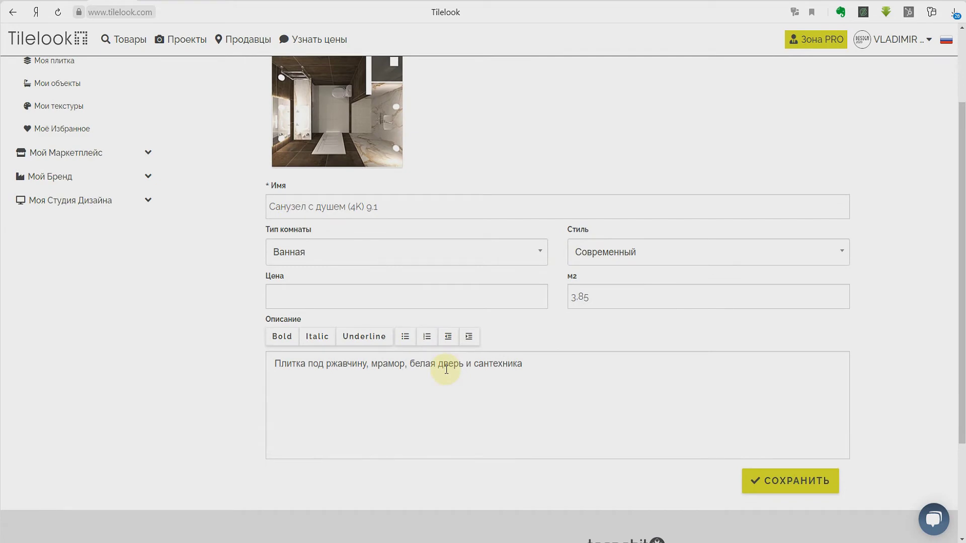
{"action": "scroll", "coordinate": [352, 371], "scroll_direction": "up", "scroll_amount": 2}
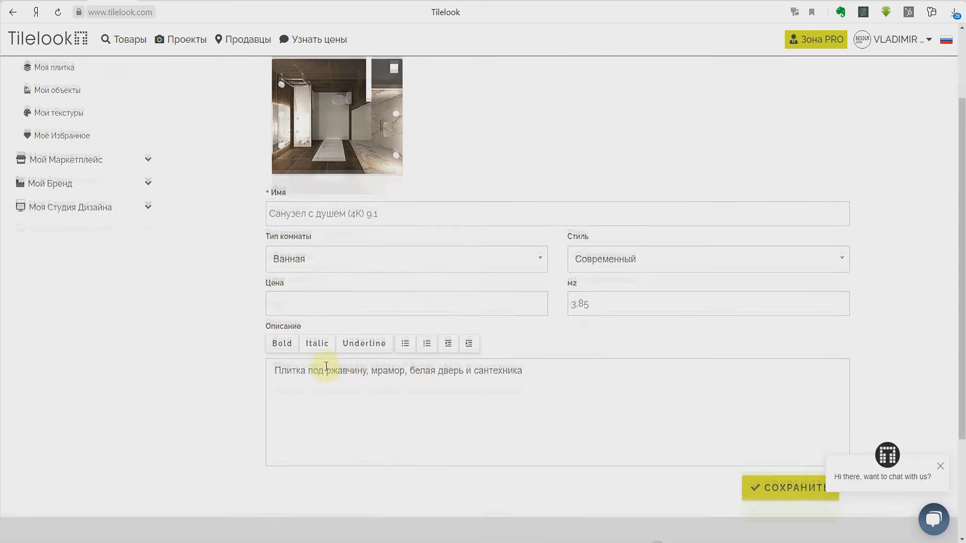
{"action": "left_click", "coordinate": [12, 12]}
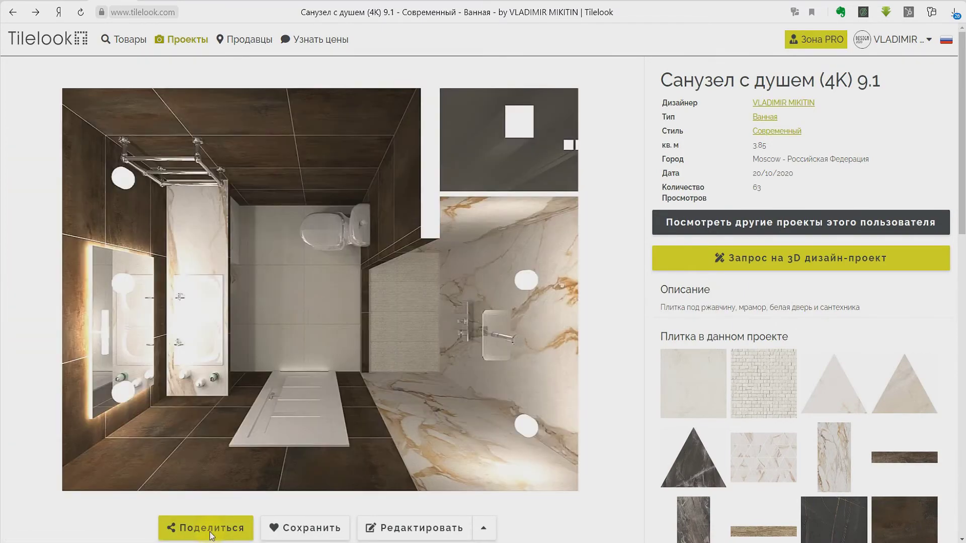
Step: Open the project's sharing options, copy its link and close the dialog
{"action": "left_click", "coordinate": [207, 528]}
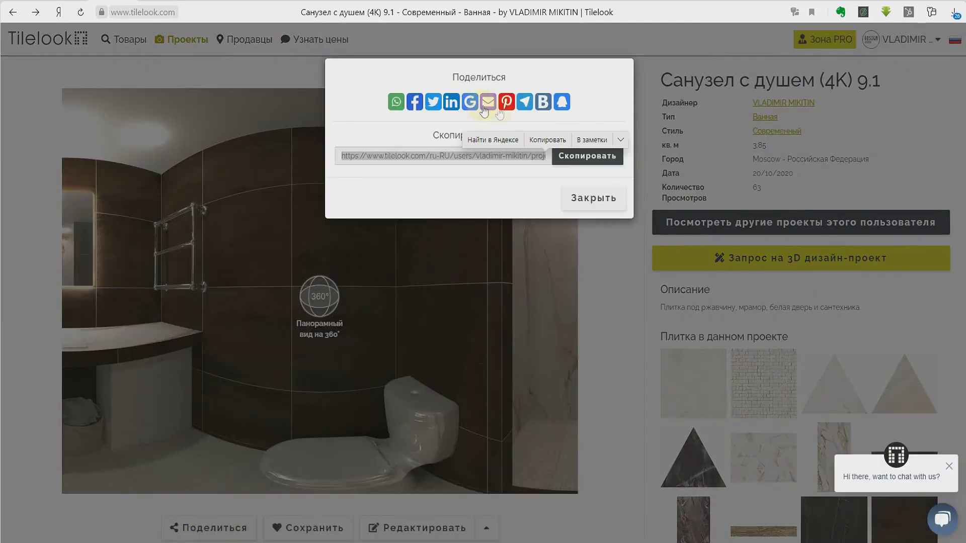
{"action": "left_click", "coordinate": [570, 158]}
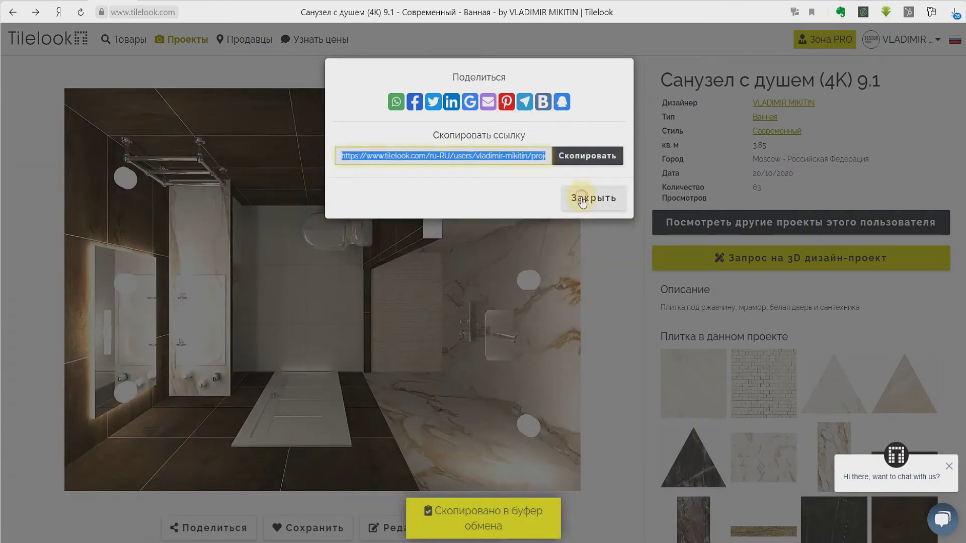
{"action": "left_click", "coordinate": [582, 199]}
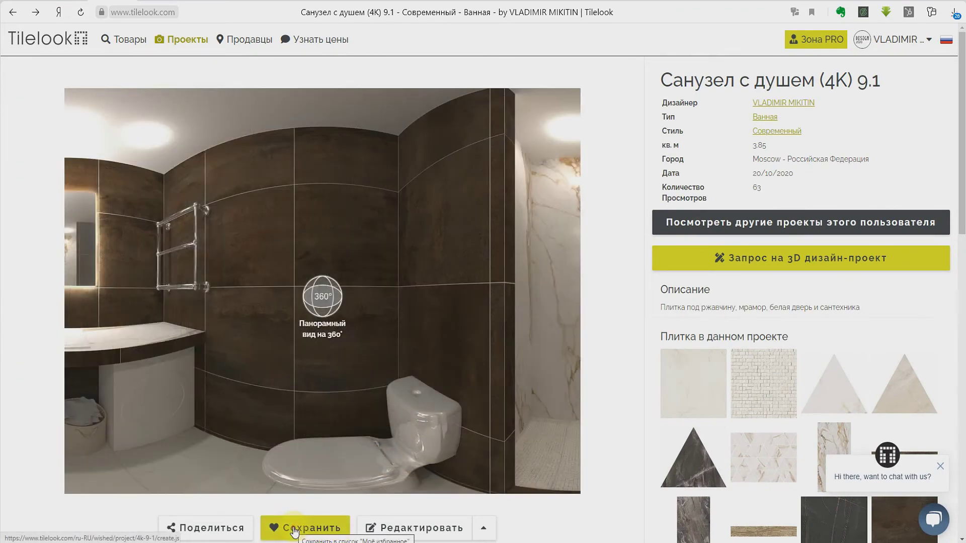
Step: Save the project to favourites and go through Мой Tilelook to the saved projects in Моё Избранное
{"action": "left_click", "coordinate": [294, 529]}
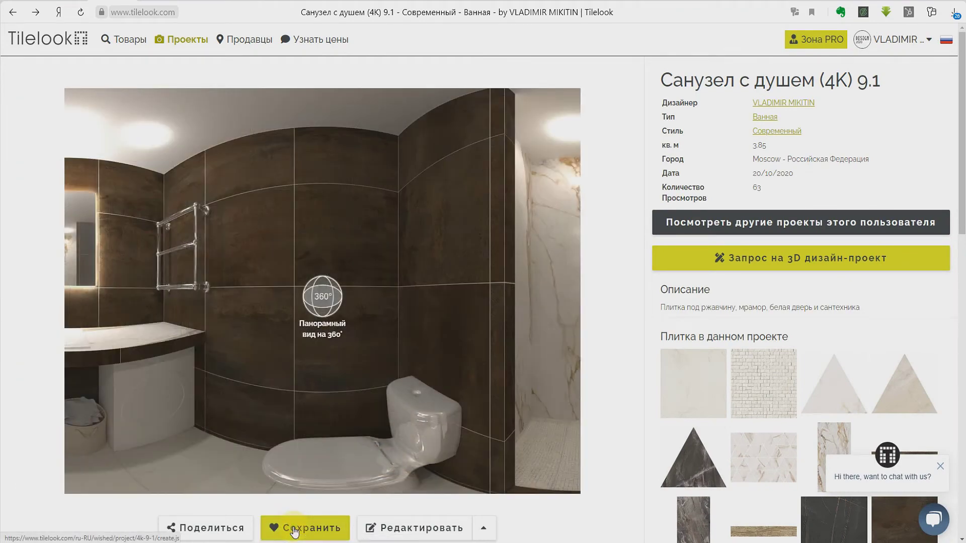
{"action": "left_click", "coordinate": [875, 40]}
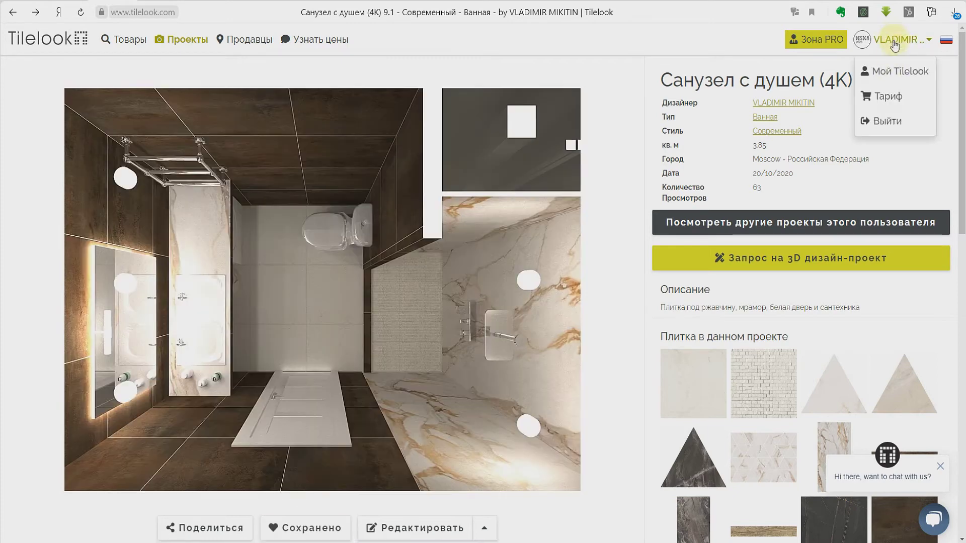
{"action": "left_click", "coordinate": [868, 69]}
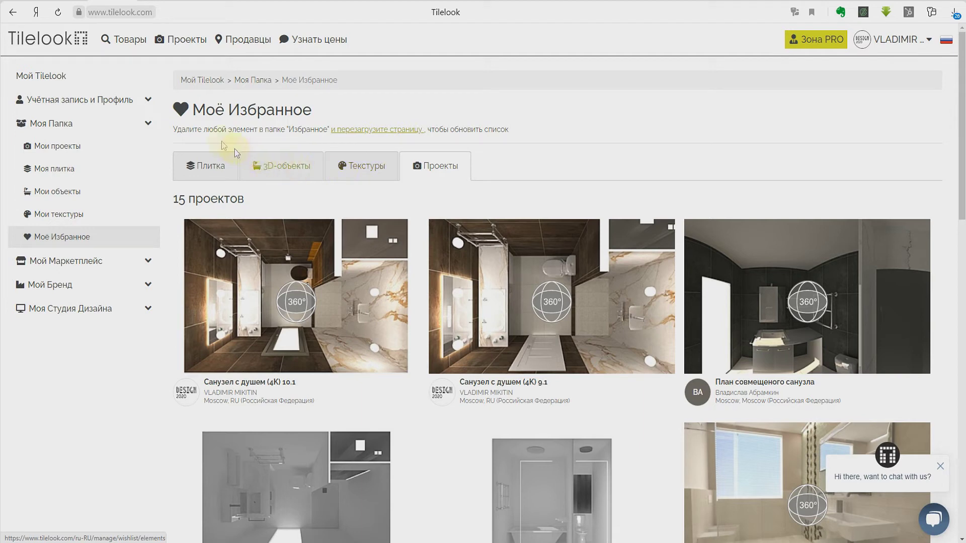
Step: Open the Floorings & Coverings catalogue and save the AXIS WHIYE 60X60 RETTIFICATO tile to favourites
{"action": "left_click", "coordinate": [120, 41]}
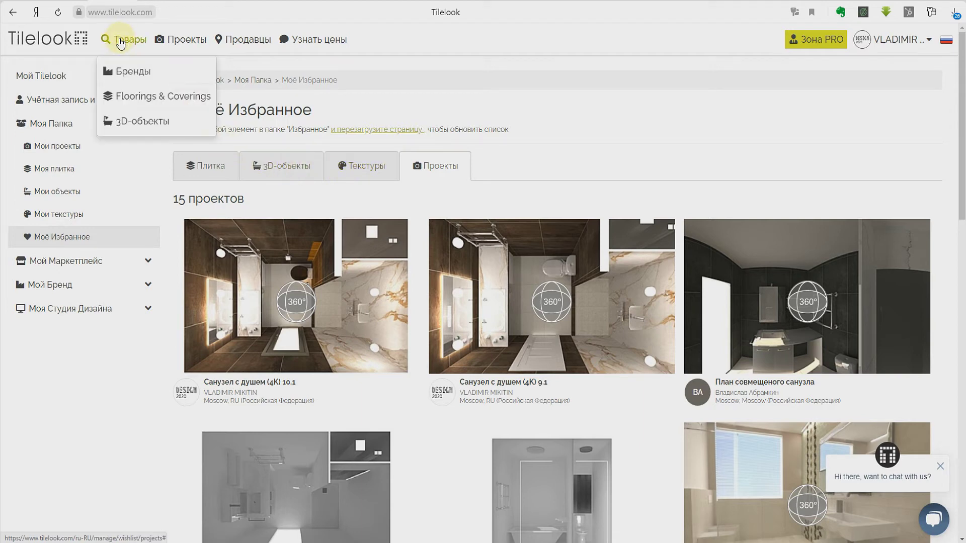
{"action": "left_click", "coordinate": [126, 98]}
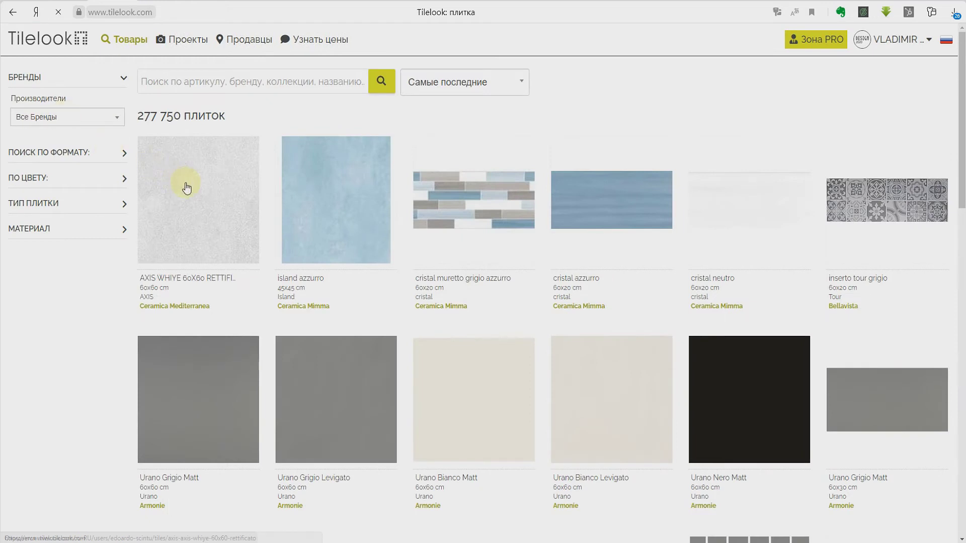
{"action": "left_click", "coordinate": [186, 252]}
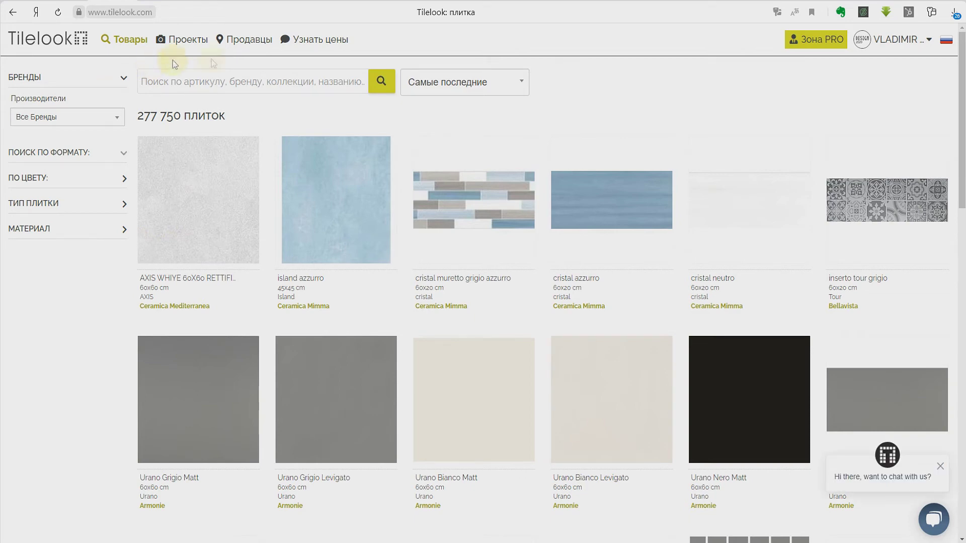
Step: Return to Моё Избранное through Мой Tilelook and browse the saved tiles
{"action": "left_click", "coordinate": [895, 40]}
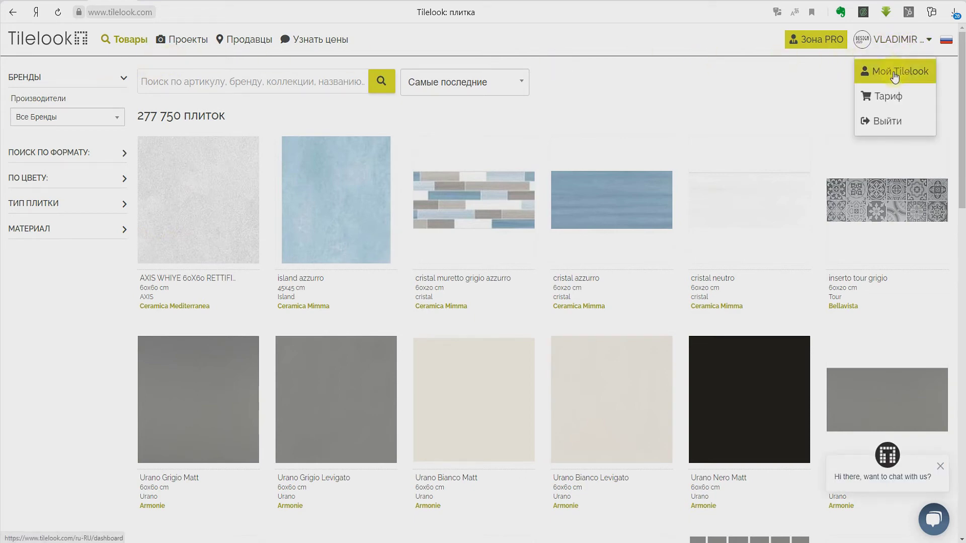
{"action": "left_click", "coordinate": [894, 73]}
{"action": "left_click", "coordinate": [615, 283]}
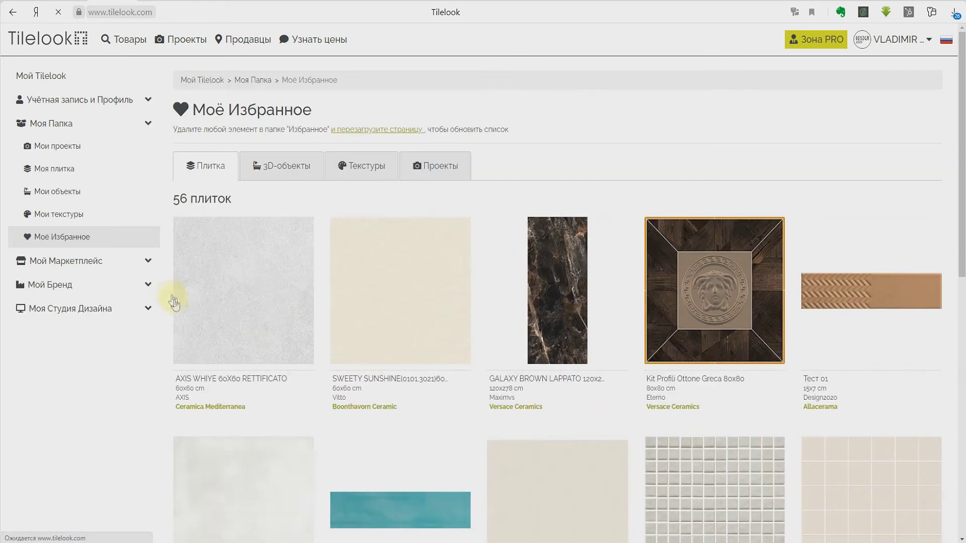
{"action": "mouse_move", "coordinate": [219, 289]}
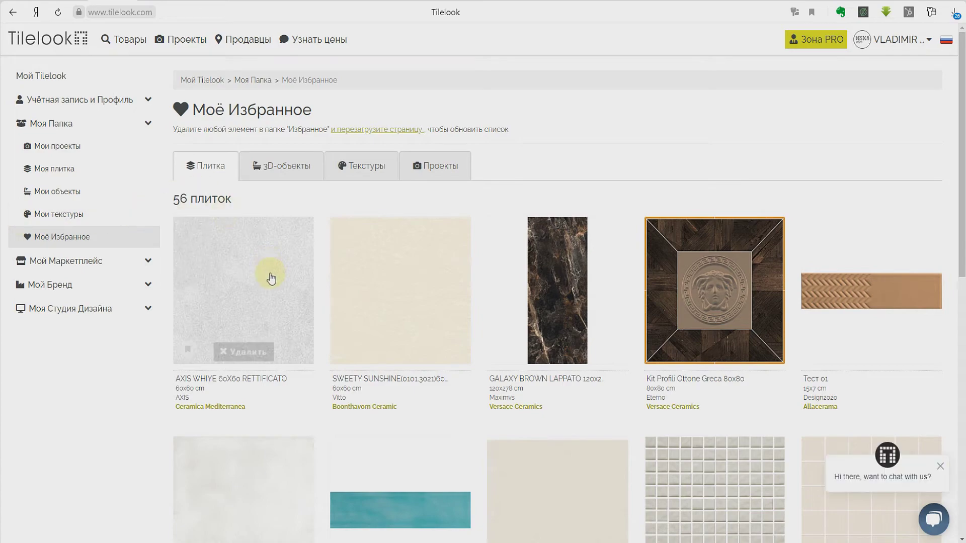
{"action": "scroll", "coordinate": [265, 276], "scroll_direction": "down", "scroll_amount": 4}
{"action": "scroll", "coordinate": [267, 280], "scroll_direction": "down", "scroll_amount": 5}
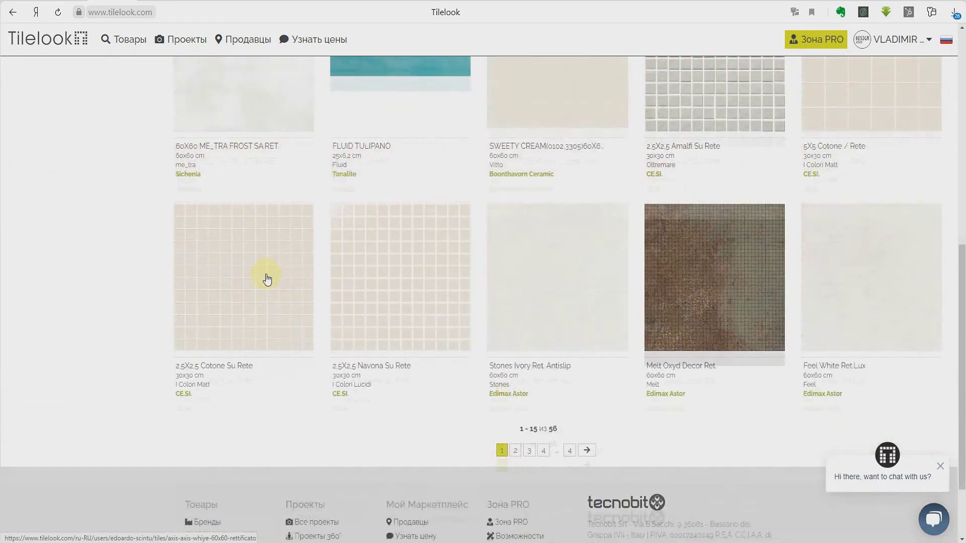
{"action": "scroll", "coordinate": [266, 279], "scroll_direction": "up", "scroll_amount": 9}
Step: Go back to the Мой Tilelook overview and start uploading a new tile
{"action": "left_click", "coordinate": [897, 40]}
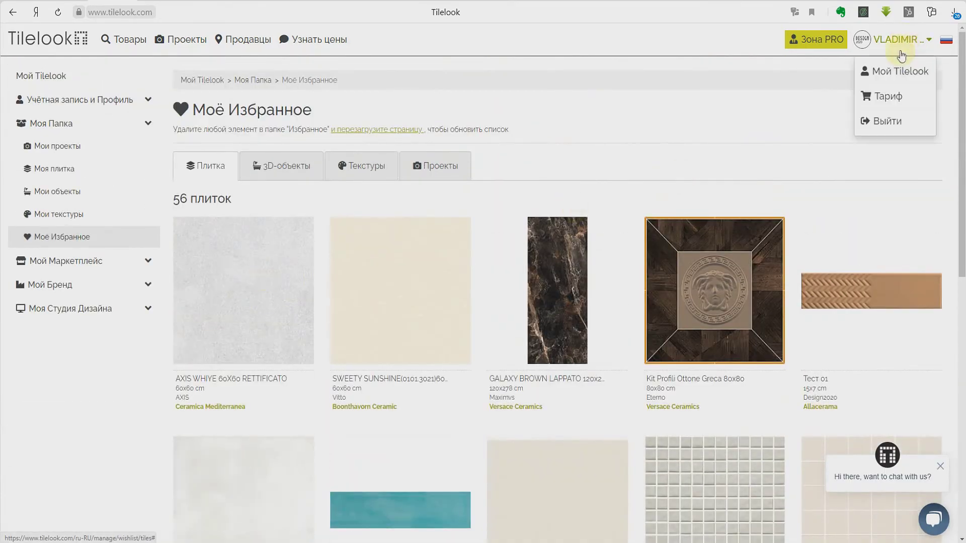
{"action": "left_click", "coordinate": [891, 76]}
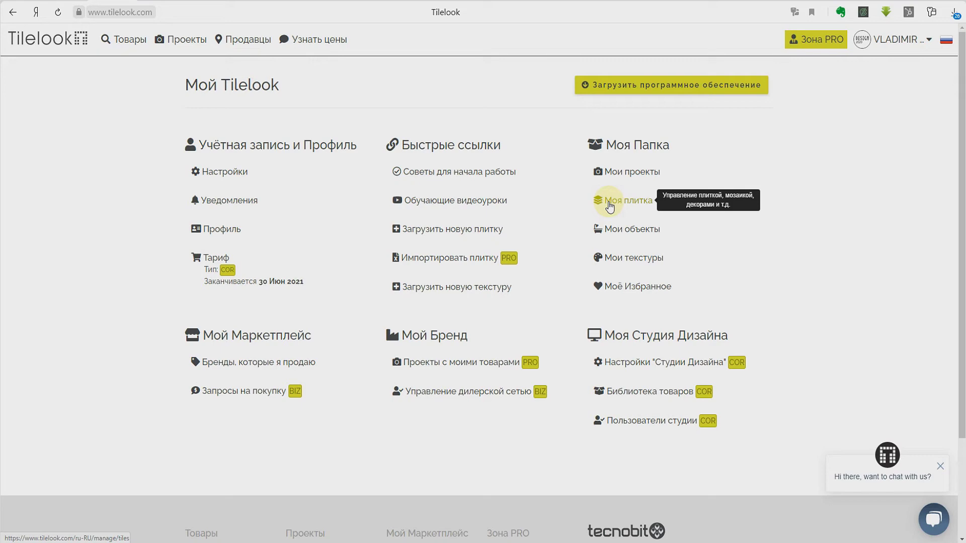
{"action": "left_click", "coordinate": [463, 235]}
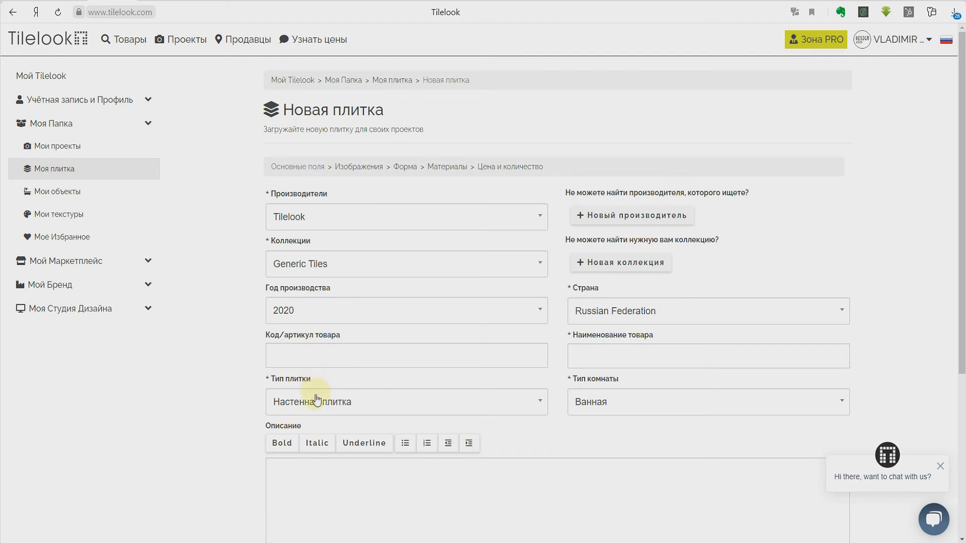
Step: Look through the tile type and room type options in the new tile form
{"action": "left_click", "coordinate": [542, 402]}
{"action": "left_click", "coordinate": [542, 403]}
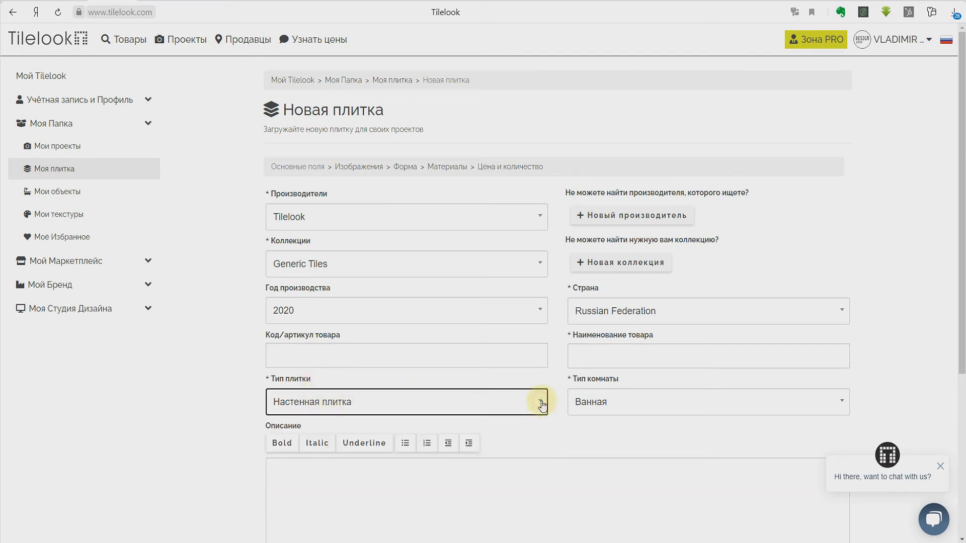
{"action": "left_click", "coordinate": [840, 403]}
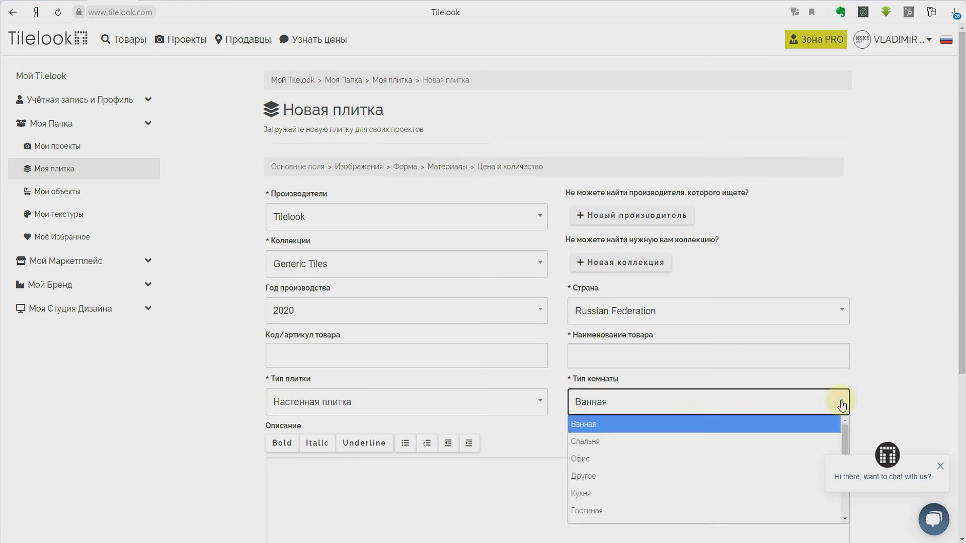
{"action": "left_click", "coordinate": [841, 403]}
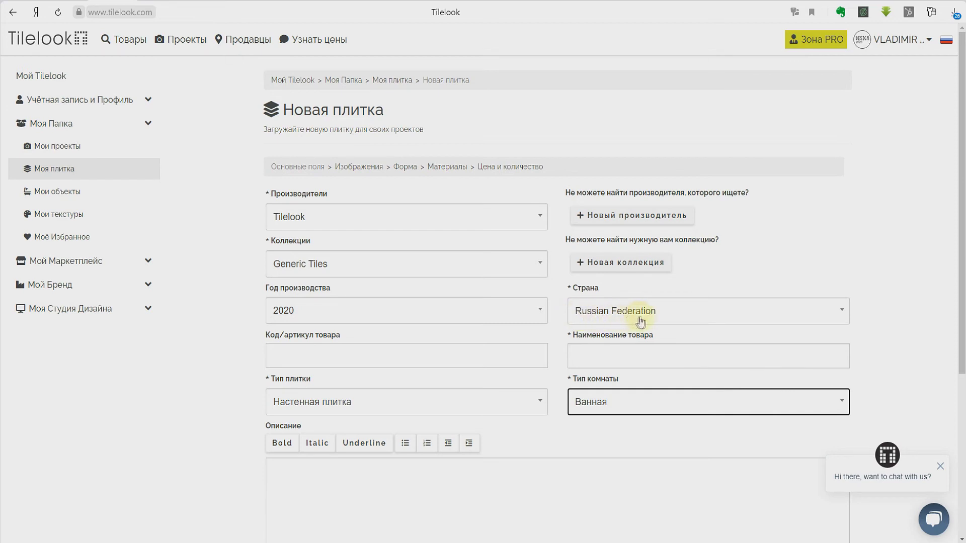
Step: Name the new tile Тест 01 and continue to the Изображения stage
{"action": "left_click", "coordinate": [596, 356]}
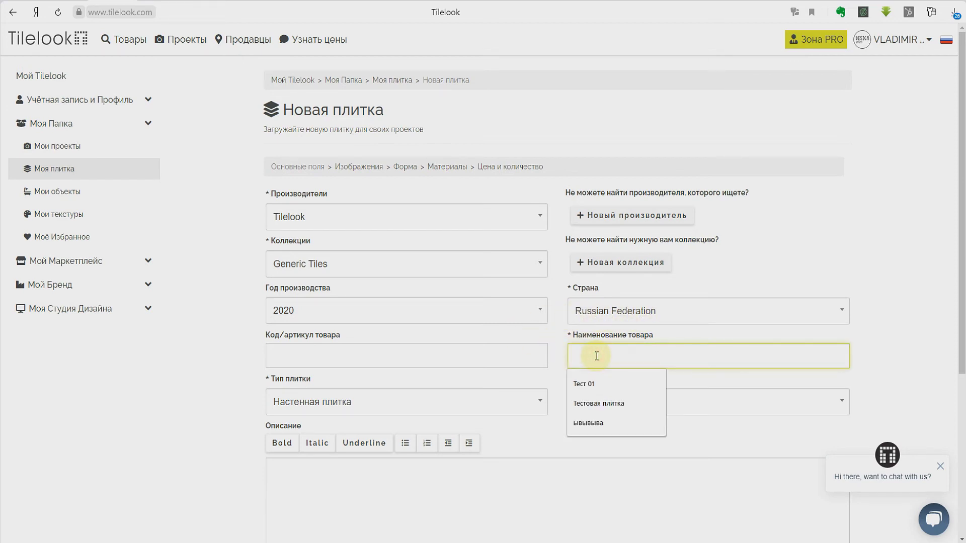
{"action": "left_click", "coordinate": [595, 385]}
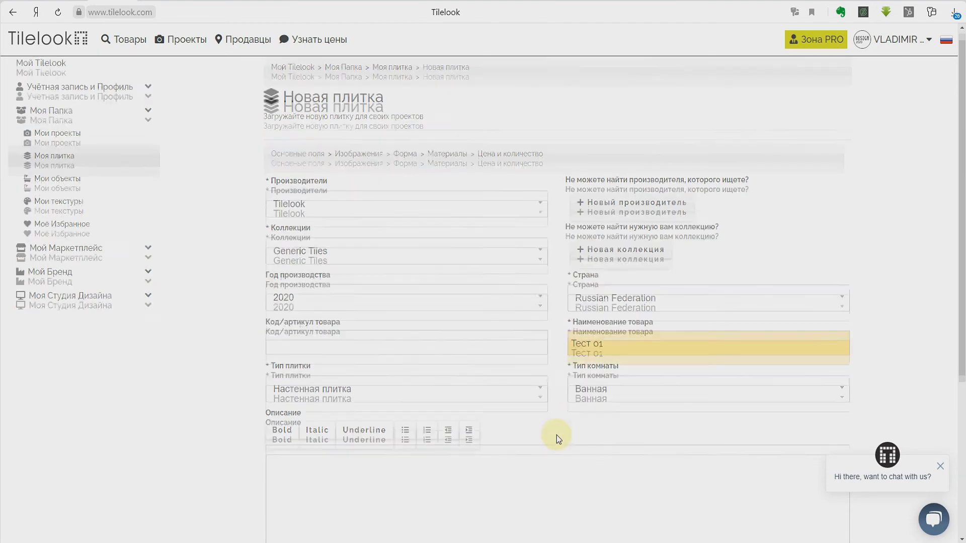
{"action": "scroll", "coordinate": [556, 436], "scroll_direction": "down", "scroll_amount": 2}
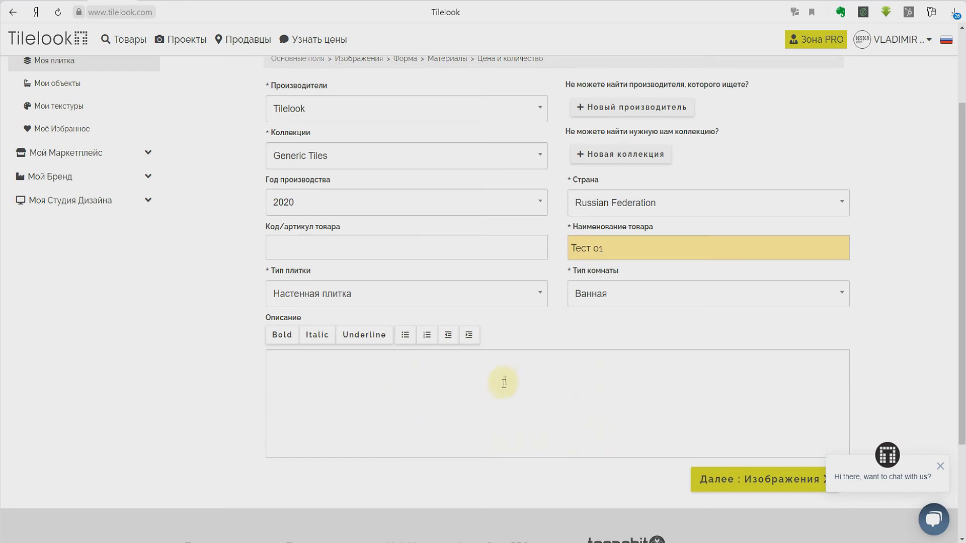
{"action": "left_click", "coordinate": [769, 483]}
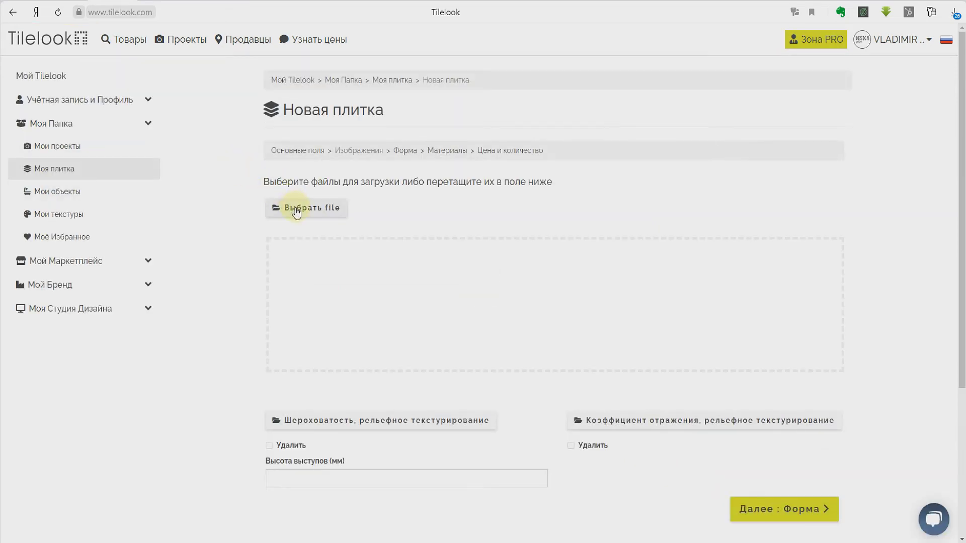
Step: Add the brown marble image 2020-01-13_14-21-12 from the Скриншоты folder as the tile's picture
{"action": "left_click", "coordinate": [297, 212]}
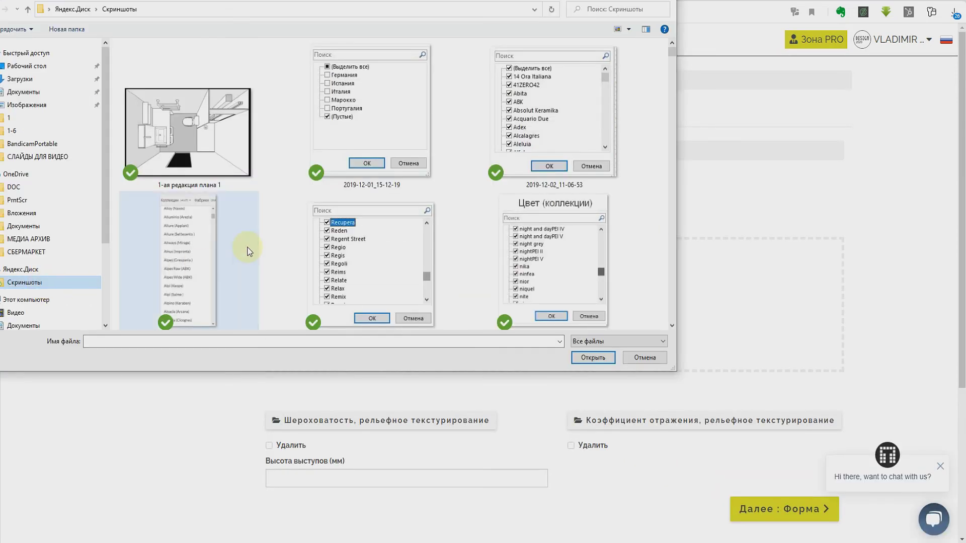
{"action": "scroll", "coordinate": [248, 246], "scroll_direction": "down", "scroll_amount": 3}
{"action": "scroll", "coordinate": [252, 244], "scroll_direction": "down", "scroll_amount": 5}
{"action": "left_click", "coordinate": [196, 131]}
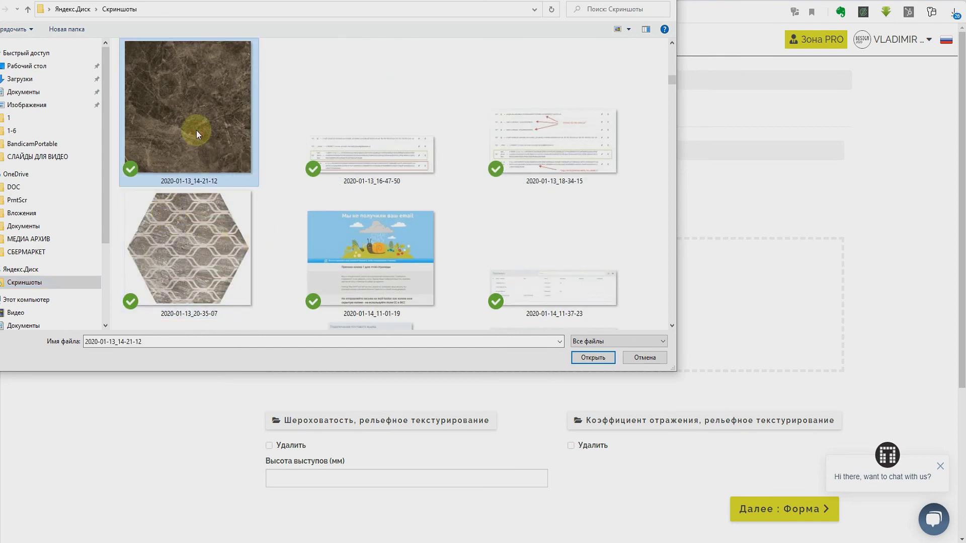
{"action": "left_click", "coordinate": [595, 357]}
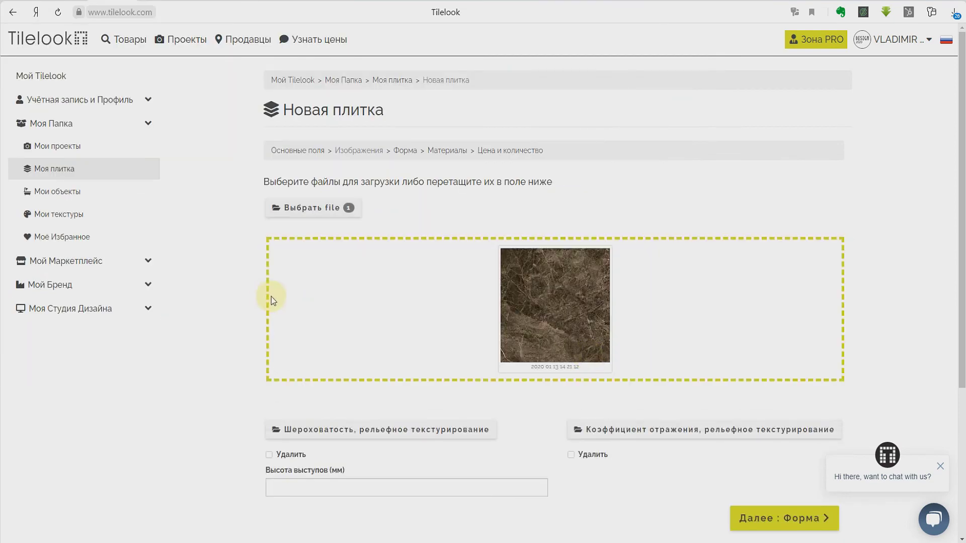
Step: Continue to the Форма stage and choose the rect shape for the tile
{"action": "scroll", "coordinate": [270, 300], "scroll_direction": "down", "scroll_amount": 1}
{"action": "left_click", "coordinate": [783, 464]}
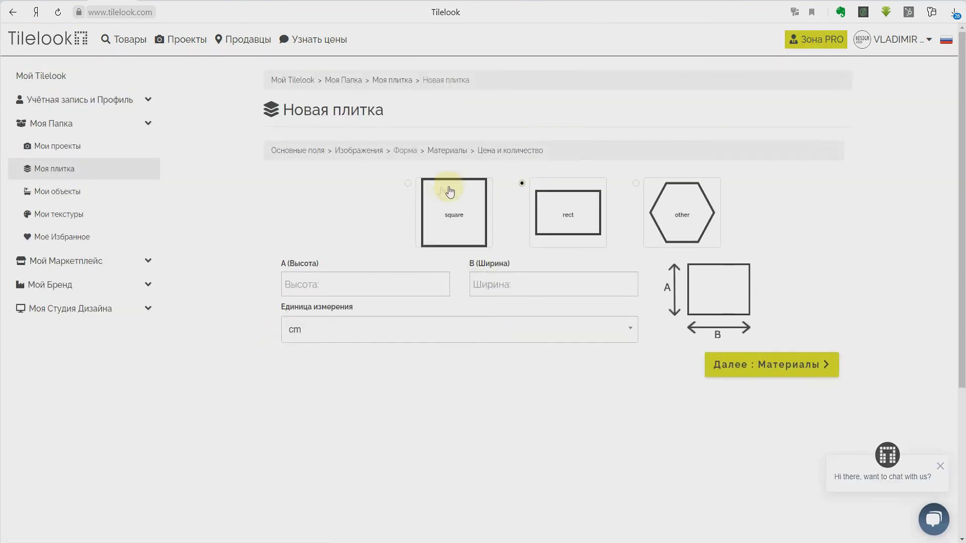
{"action": "left_click", "coordinate": [522, 183]}
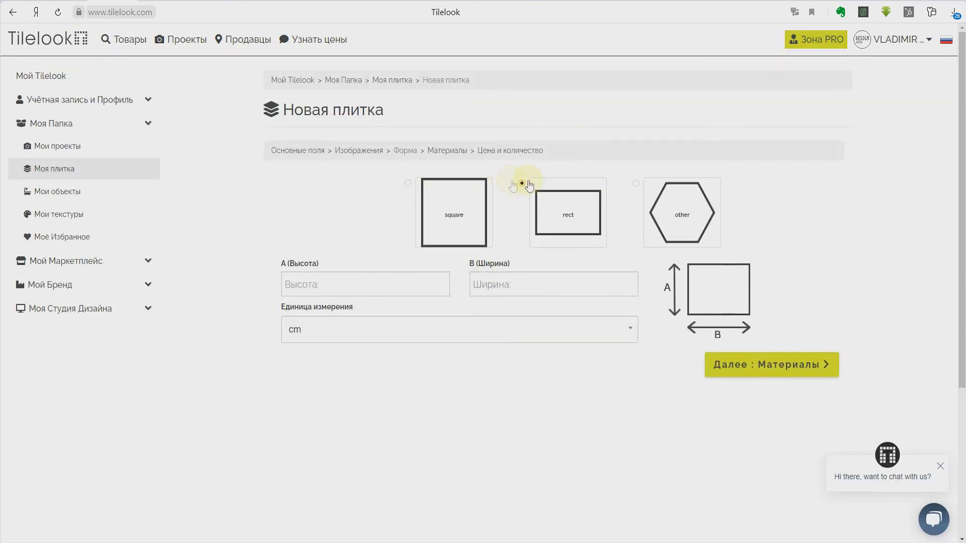
Step: Keep the rect shape, set the tile's height to 50 cm and width to 20 cm, and continue to the Материалы stage
{"action": "left_click", "coordinate": [635, 184]}
{"action": "left_click", "coordinate": [522, 183]}
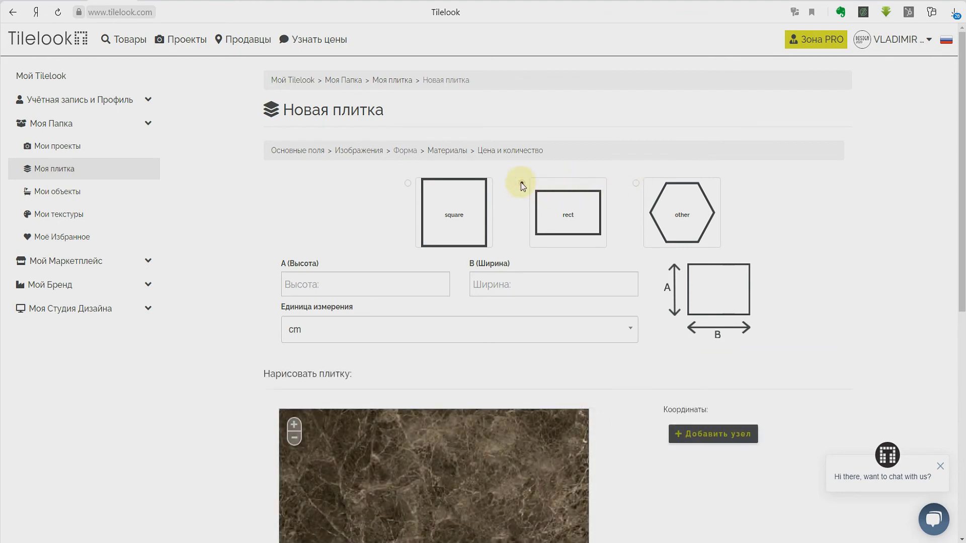
{"action": "left_click", "coordinate": [421, 290]}
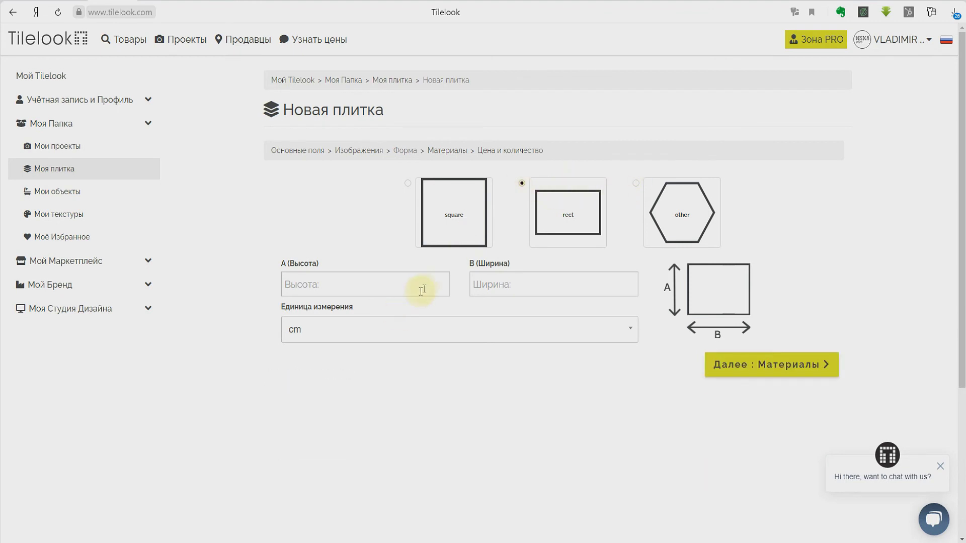
{"action": "left_click", "coordinate": [484, 286]}
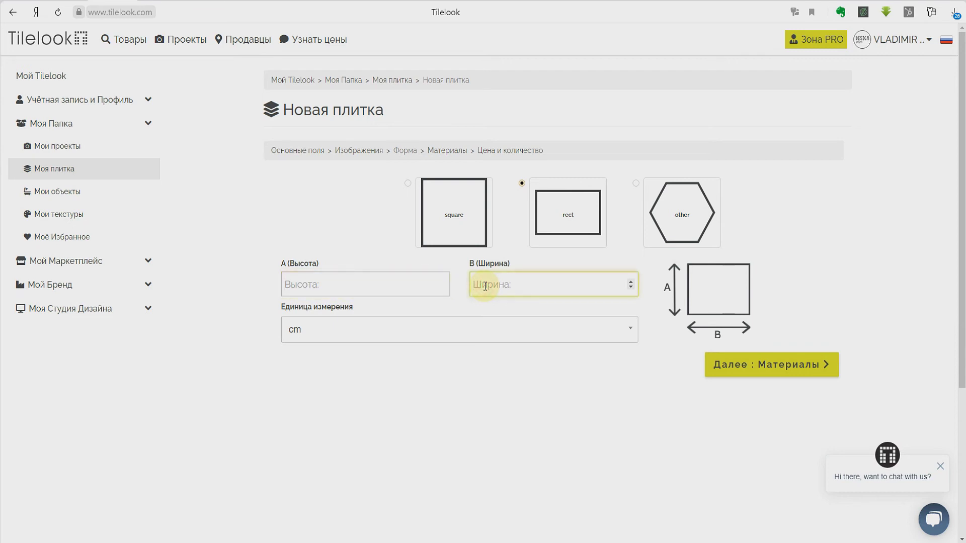
{"action": "type", "text": "20"}
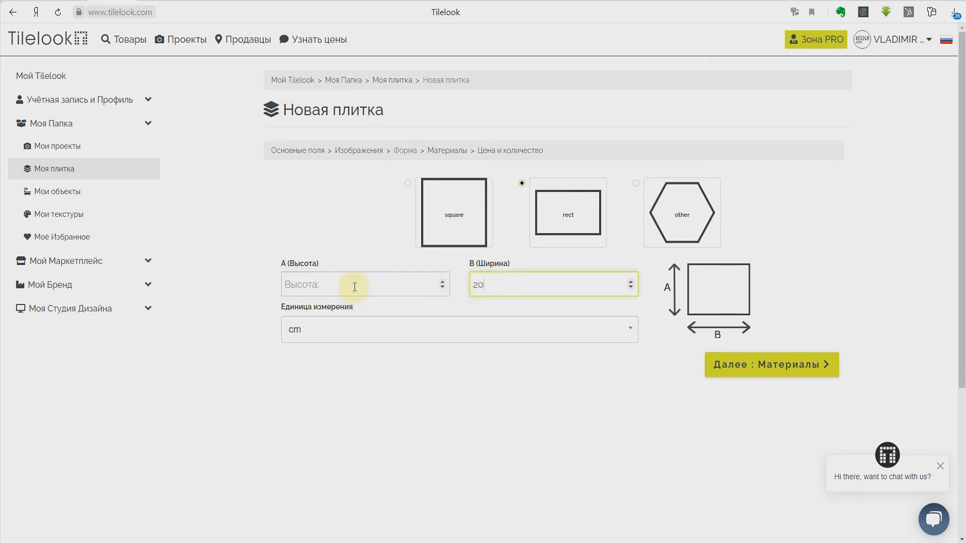
{"action": "left_click", "coordinate": [354, 285]}
{"action": "type", "text": "50"}
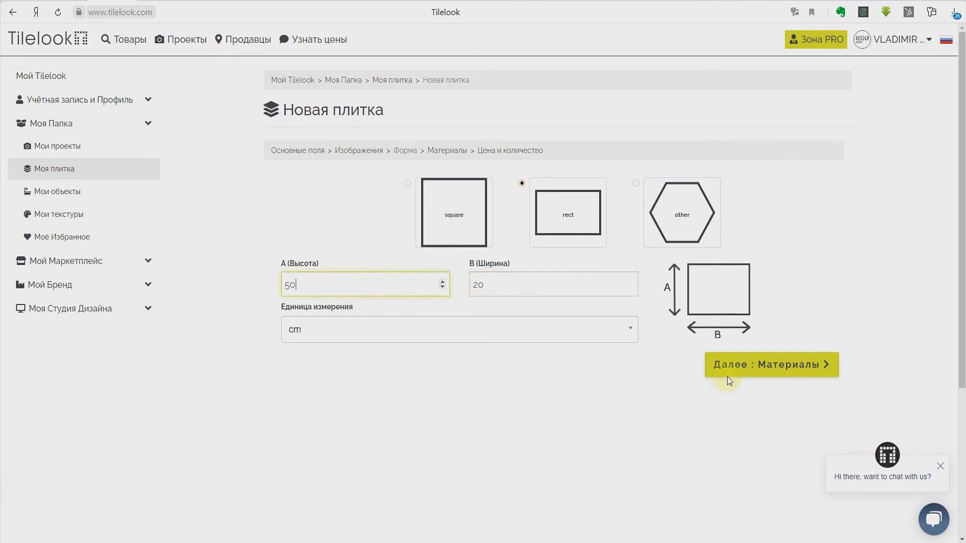
{"action": "left_click", "coordinate": [768, 367]}
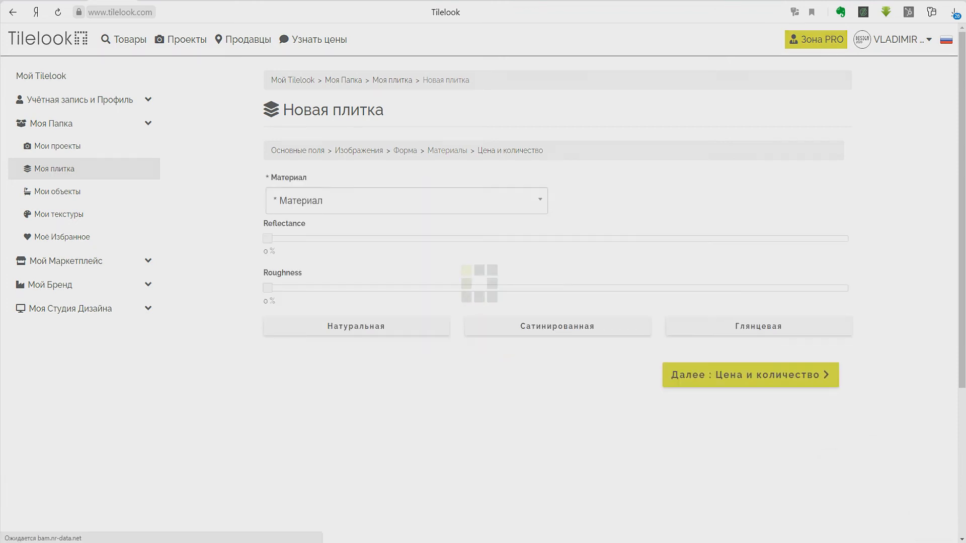
Step: Find and choose Керамическая плитка as the tile's material
{"action": "left_click", "coordinate": [538, 201]}
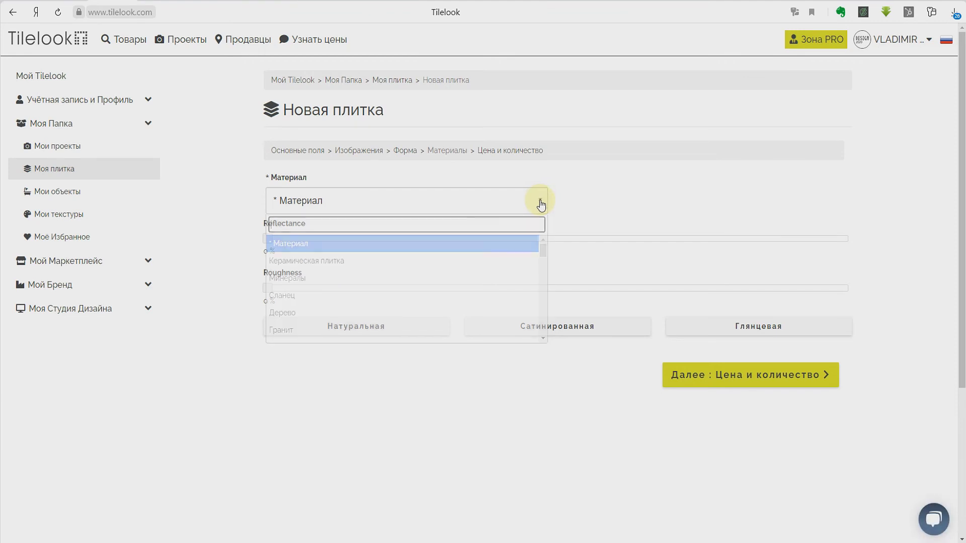
{"action": "scroll", "coordinate": [507, 278], "scroll_direction": "down", "scroll_amount": 5}
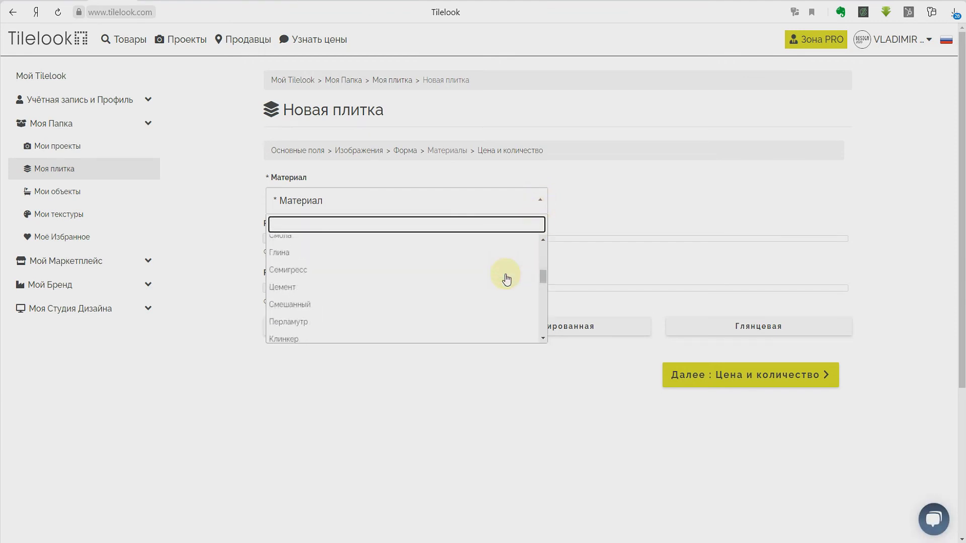
{"action": "scroll", "coordinate": [506, 279], "scroll_direction": "up", "scroll_amount": 10}
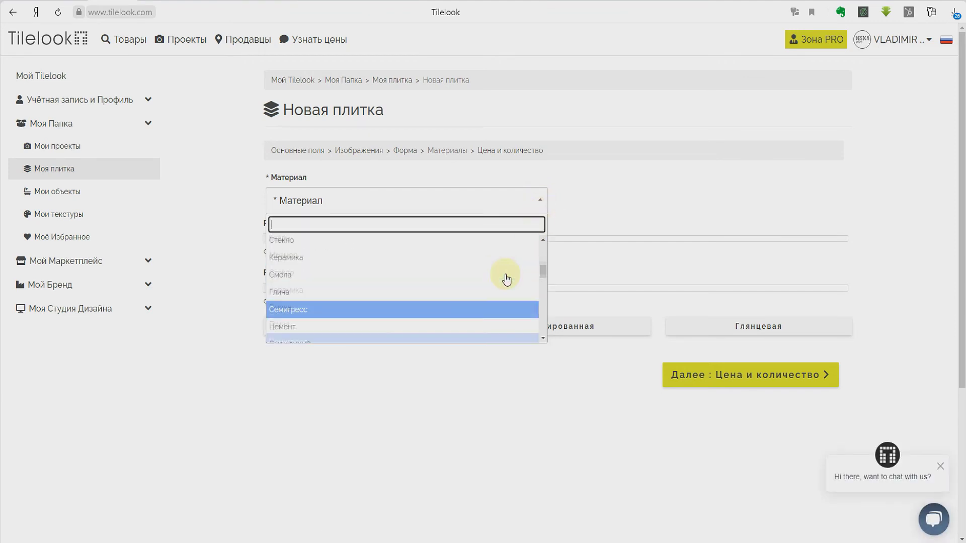
{"action": "type", "text": "керам"}
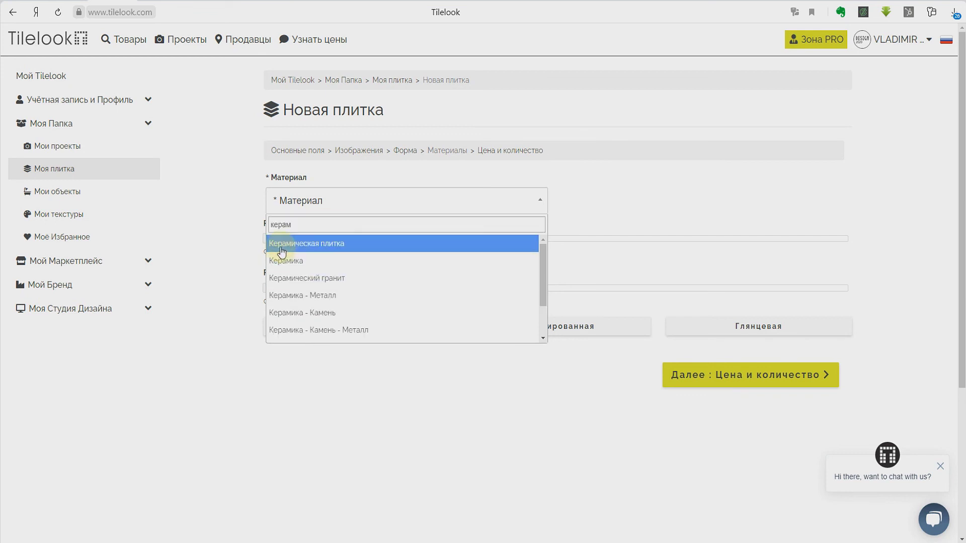
{"action": "left_click", "coordinate": [315, 245]}
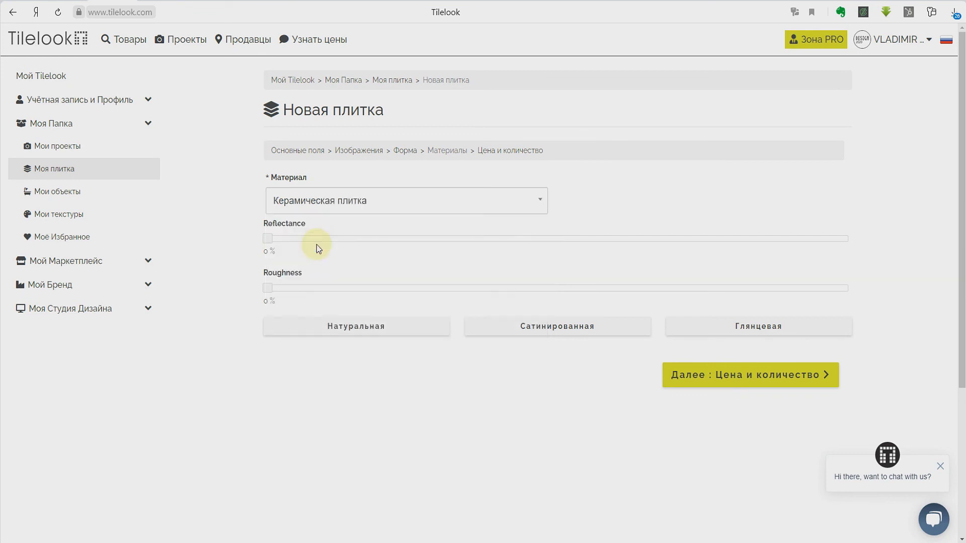
Step: Apply the Глянцевая surface preset to the tile and continue to the Цена и количество stage
{"action": "left_click_drag", "start_coordinate": [294, 239], "coordinate": [333, 238]}
{"action": "mouse_move", "coordinate": [267, 288]}
{"action": "left_mouse_down"}
{"action": "mouse_move", "coordinate": [339, 285]}
{"action": "mouse_move", "coordinate": [255, 286]}
{"action": "left_mouse_up"}
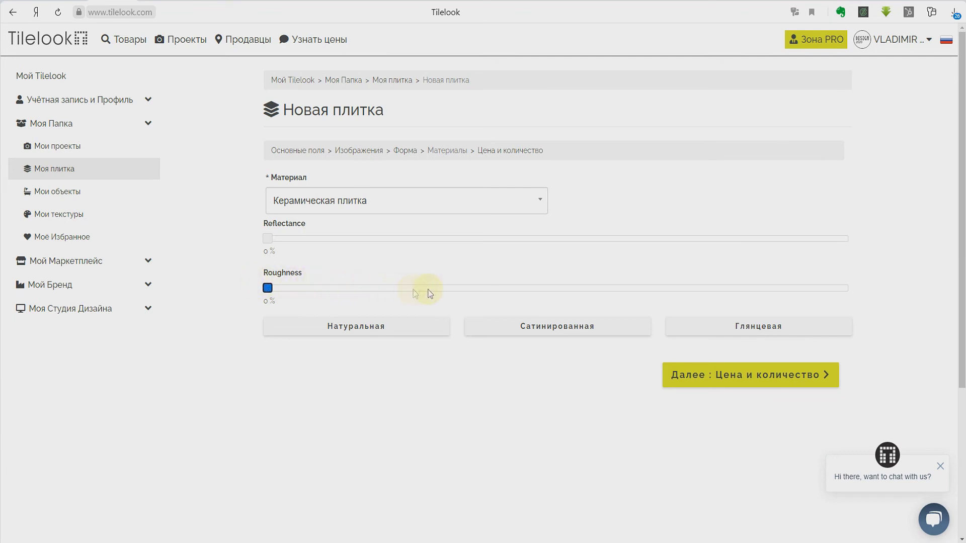
{"action": "left_click", "coordinate": [722, 332]}
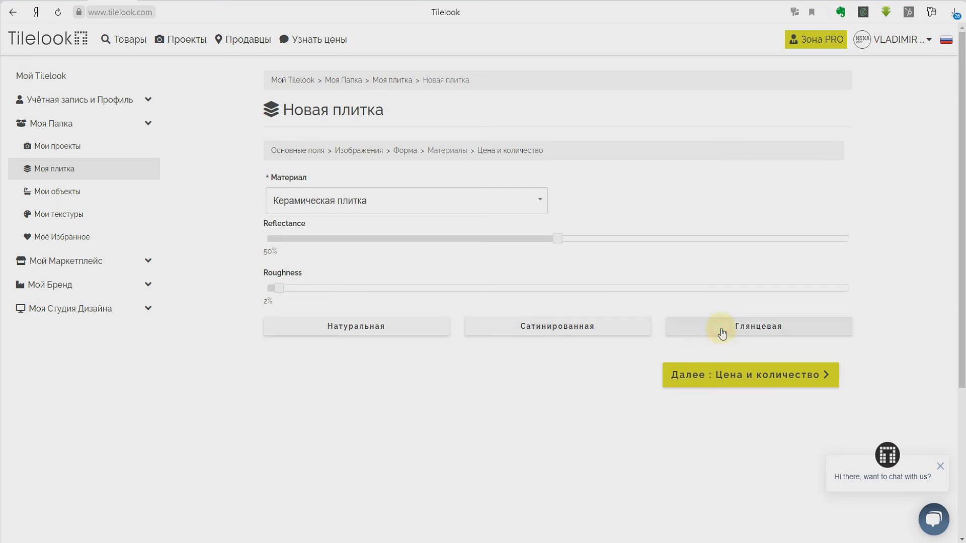
{"action": "left_click", "coordinate": [719, 374]}
Step: Set the package to 0.6 square metres and 6 pieces, and the price to 1700
{"action": "left_click", "coordinate": [272, 201]}
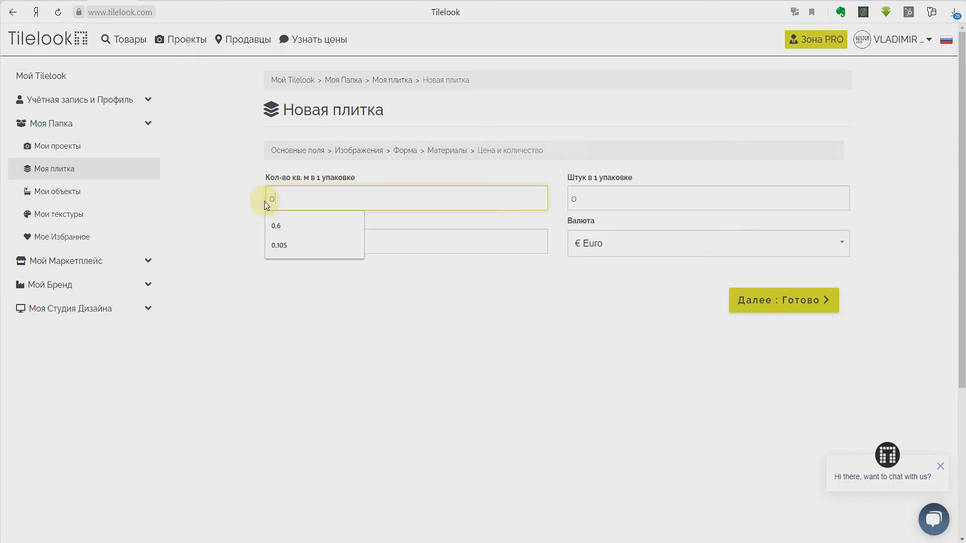
{"action": "type", "text": "0.6"}
{"action": "left_click", "coordinate": [574, 198]}
{"action": "type", "text": "6"}
{"action": "left_click_drag", "start_coordinate": [330, 244], "coordinate": [261, 242]}
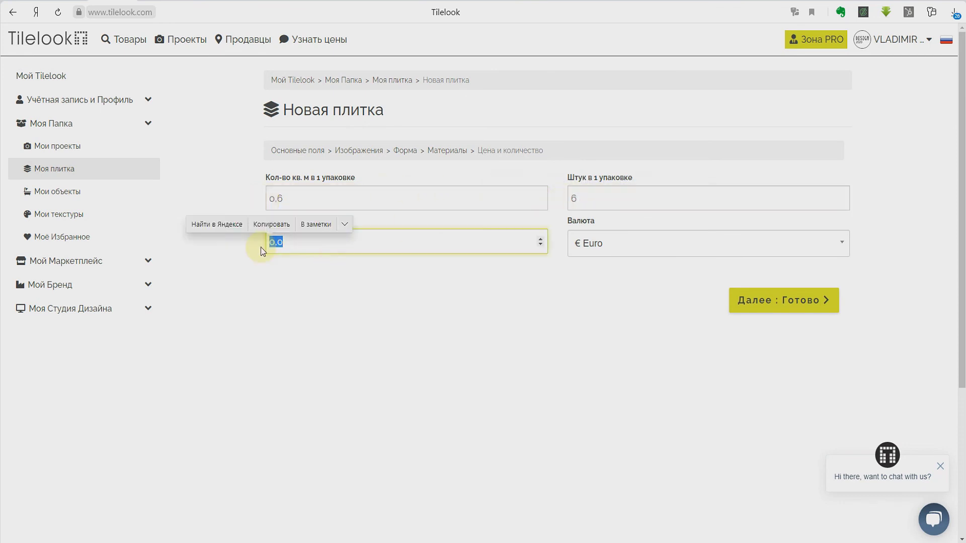
{"action": "type", "text": "1700"}
Step: Set the price currency to Russian ruble and finish creating the tile
{"action": "left_click", "coordinate": [759, 247]}
{"action": "scroll", "coordinate": [702, 307], "scroll_direction": "down", "scroll_amount": 5}
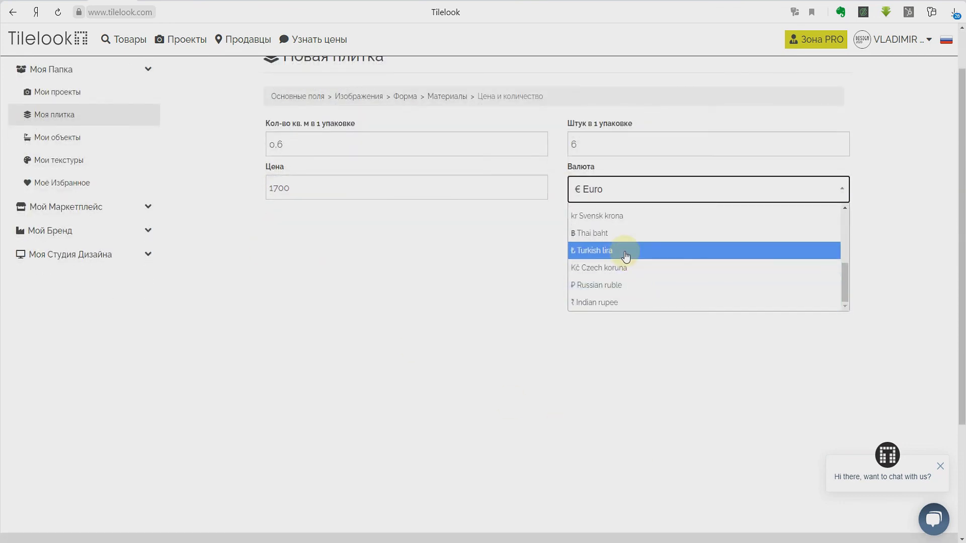
{"action": "left_click", "coordinate": [619, 286]}
{"action": "left_click", "coordinate": [793, 245]}
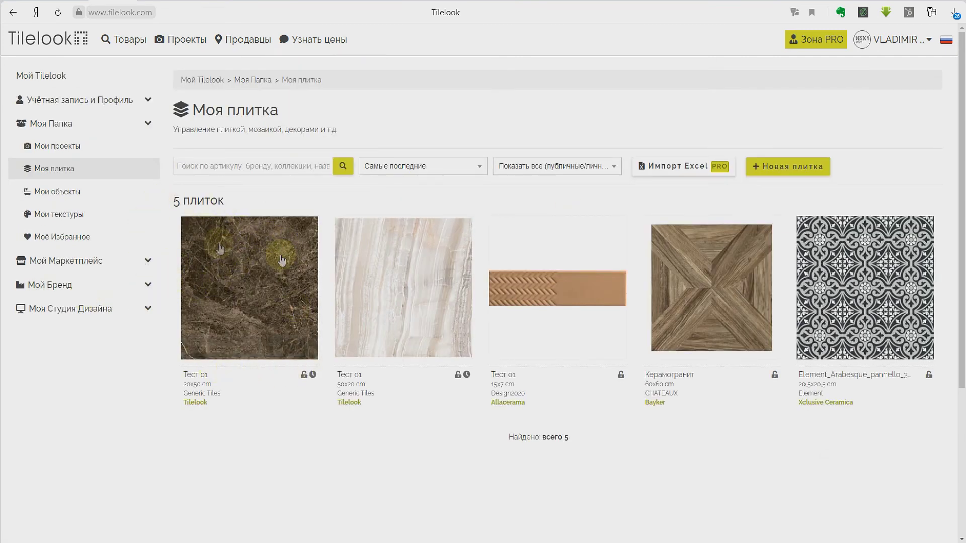
Step: View the Мои объекты section and the general 3D-объекты catalogue, and return to Мои объекты
{"action": "mouse_move", "coordinate": [217, 362]}
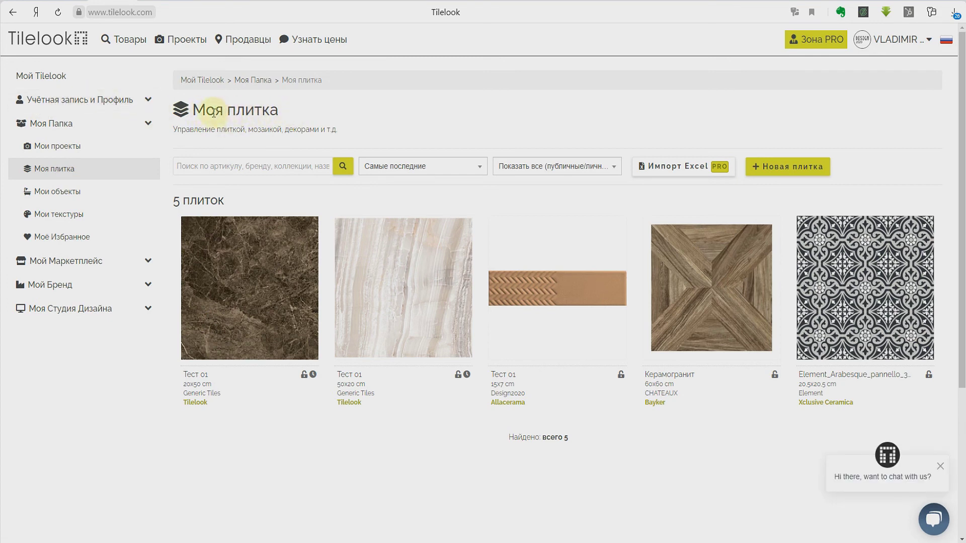
{"action": "left_click", "coordinate": [67, 197]}
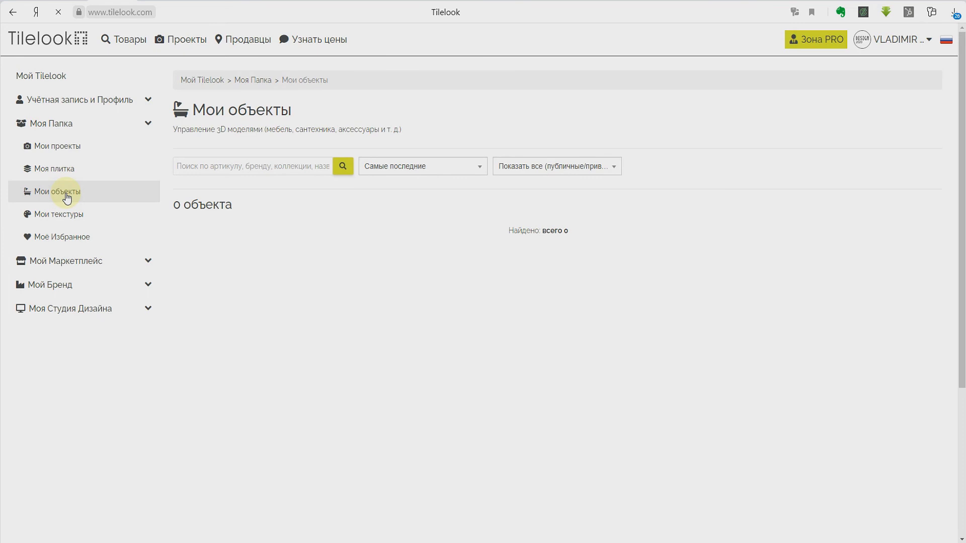
{"action": "left_click", "coordinate": [128, 40]}
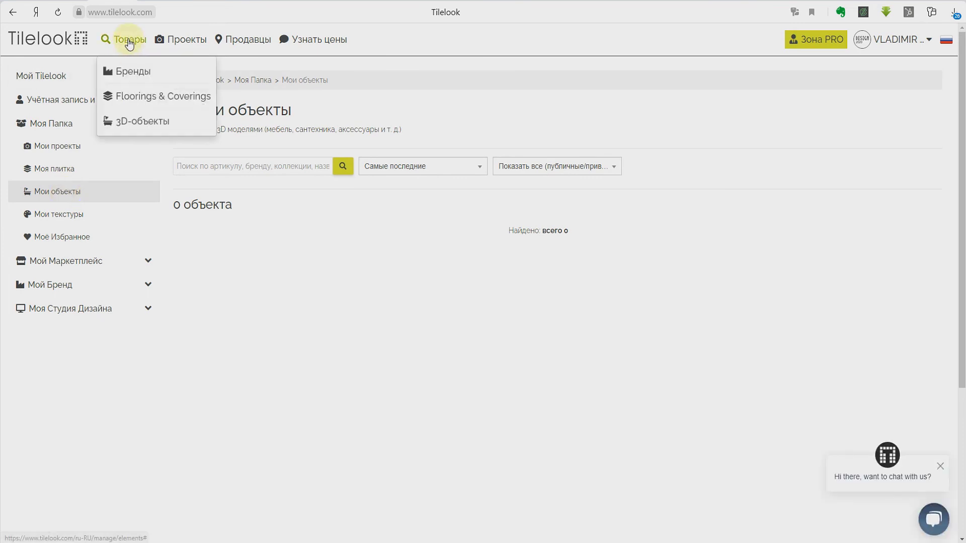
{"action": "left_click", "coordinate": [124, 122]}
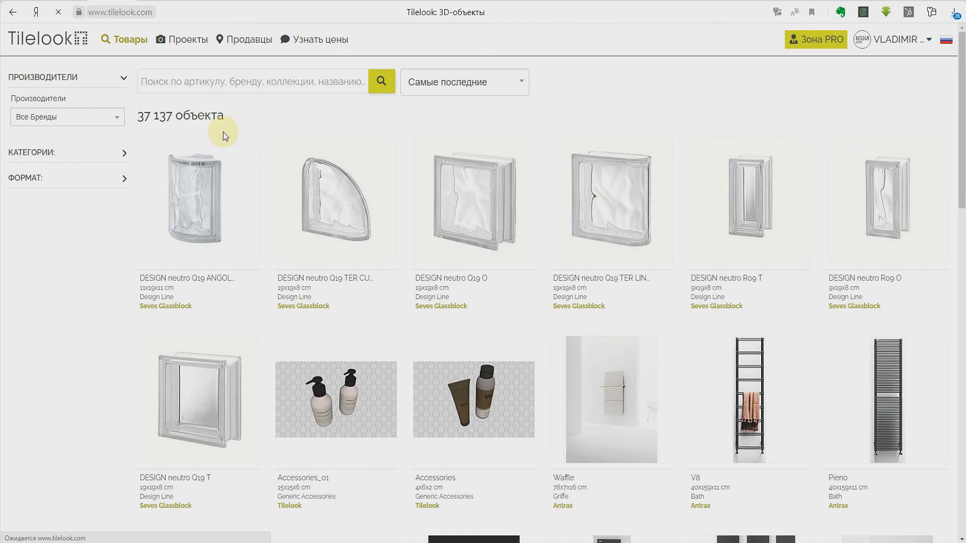
{"action": "left_click", "coordinate": [14, 14]}
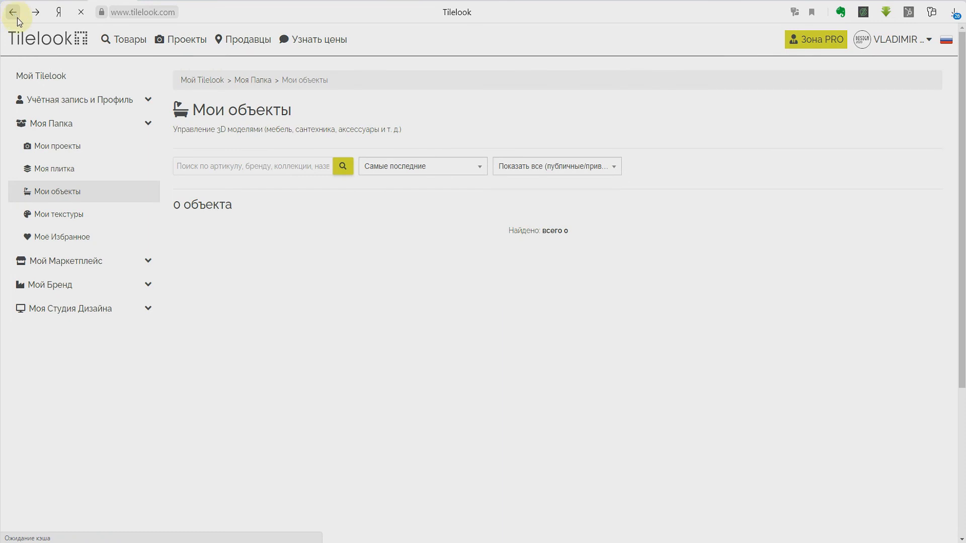
Step: View the Мои текстуры section and return to the Мой Tilelook overview page
{"action": "left_click", "coordinate": [52, 216]}
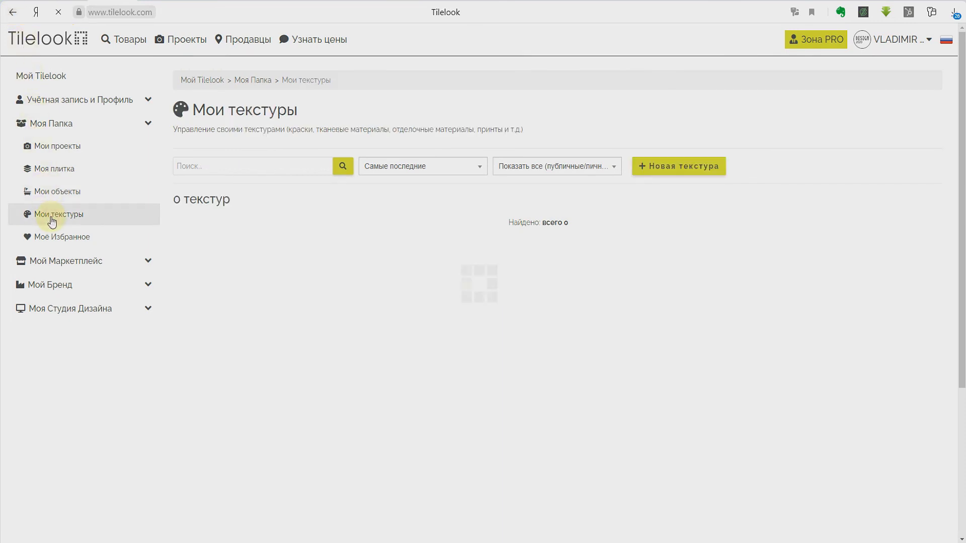
{"action": "left_click", "coordinate": [916, 39]}
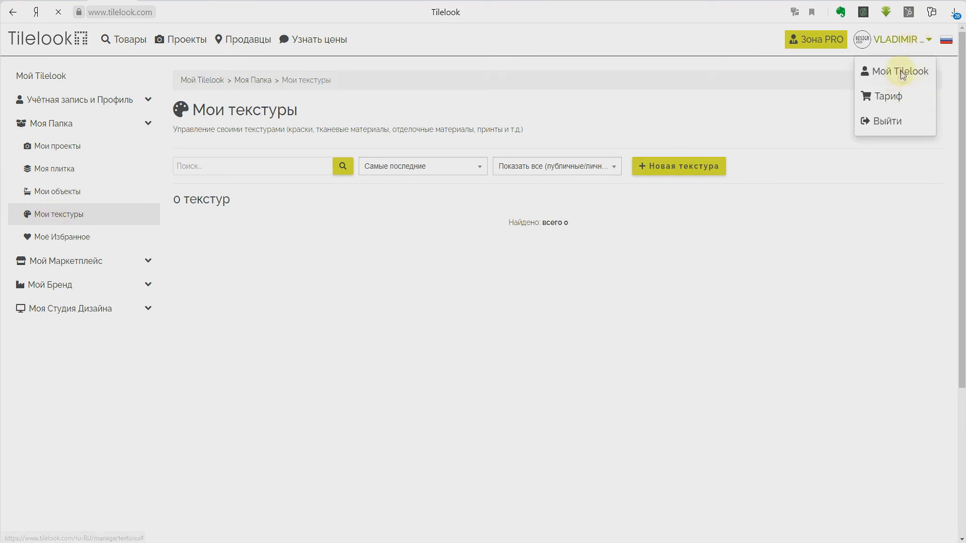
{"action": "left_click", "coordinate": [901, 71]}
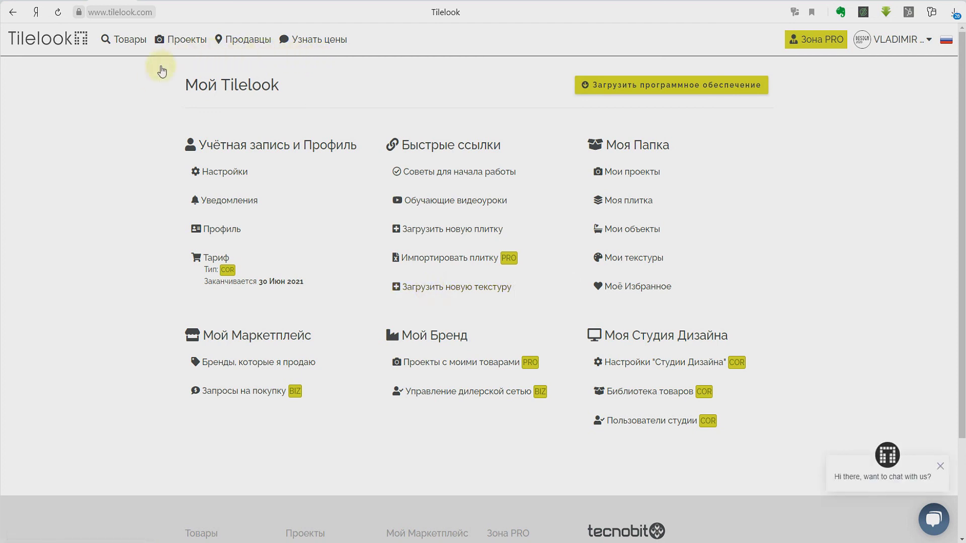
{"action": "mouse_move", "coordinate": [181, 40]}
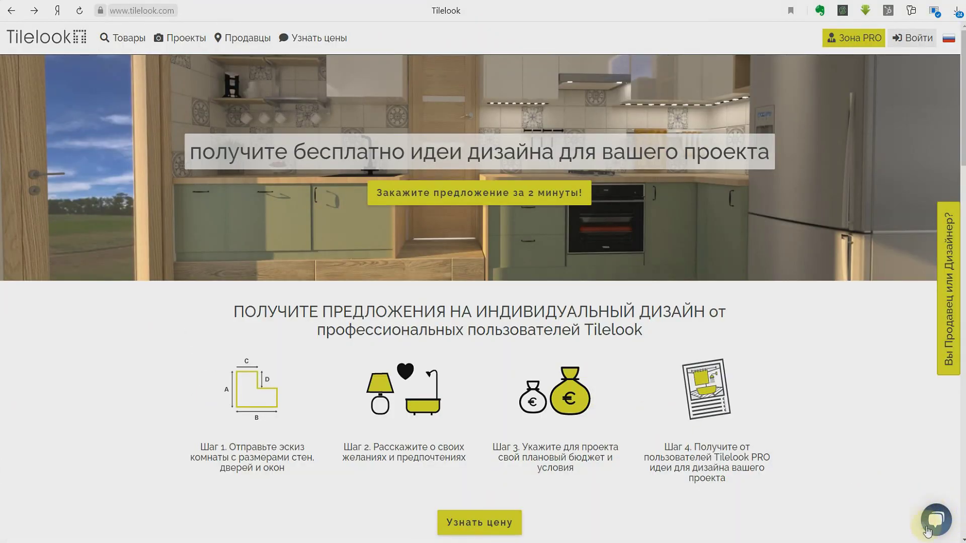
Step: Look at the support chat on the home page, close it, and open the Свяжитесь с нами contact page
{"action": "left_click", "coordinate": [941, 526]}
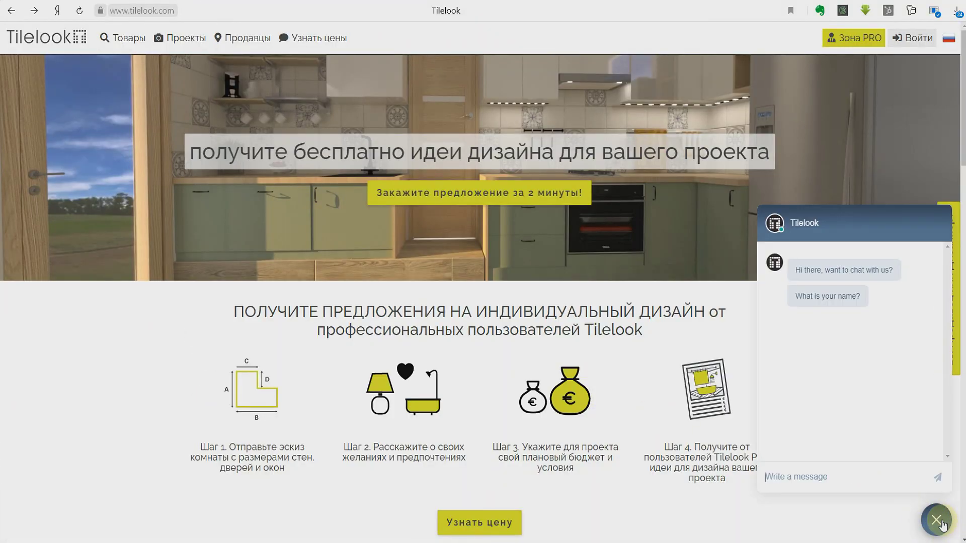
{"action": "left_click", "coordinate": [937, 521]}
{"action": "scroll", "coordinate": [726, 465], "scroll_direction": "down", "scroll_amount": 15}
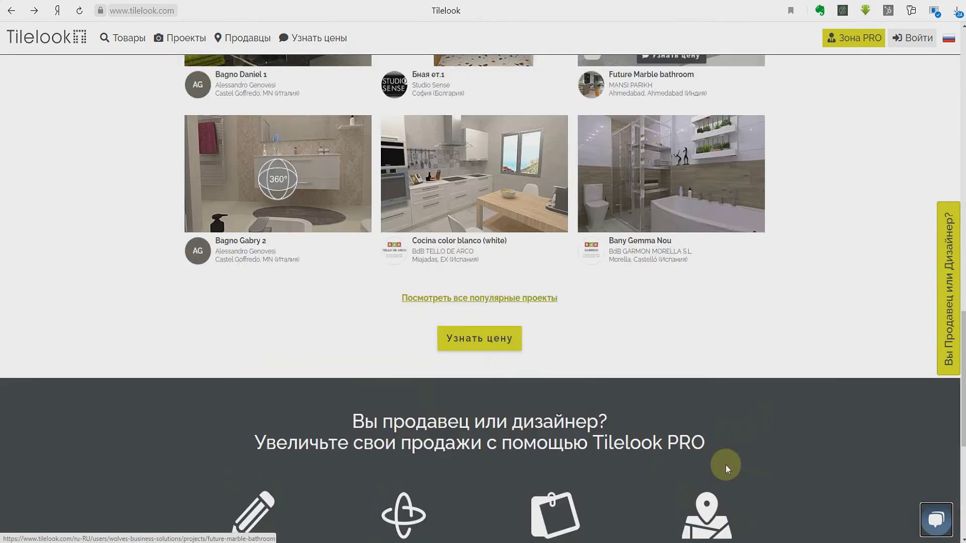
{"action": "left_click", "coordinate": [653, 473]}
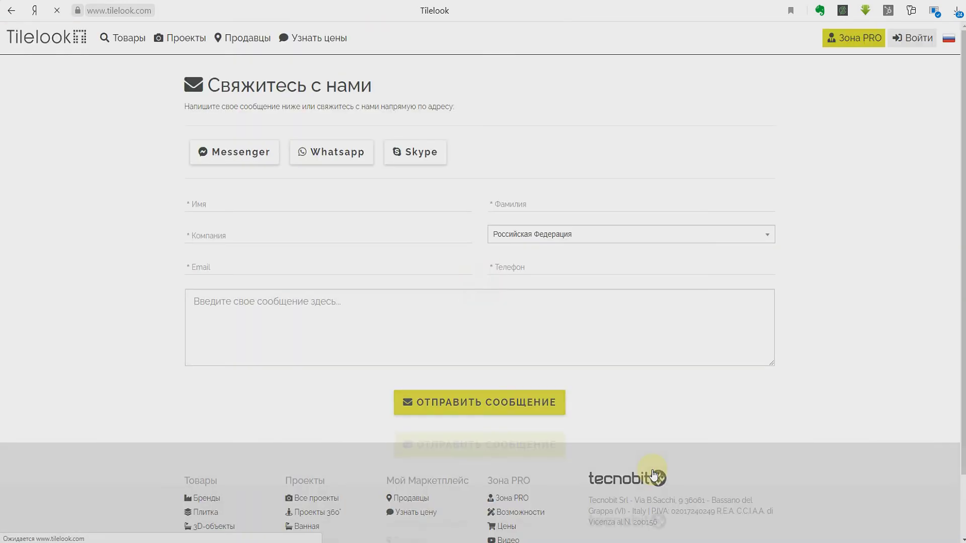